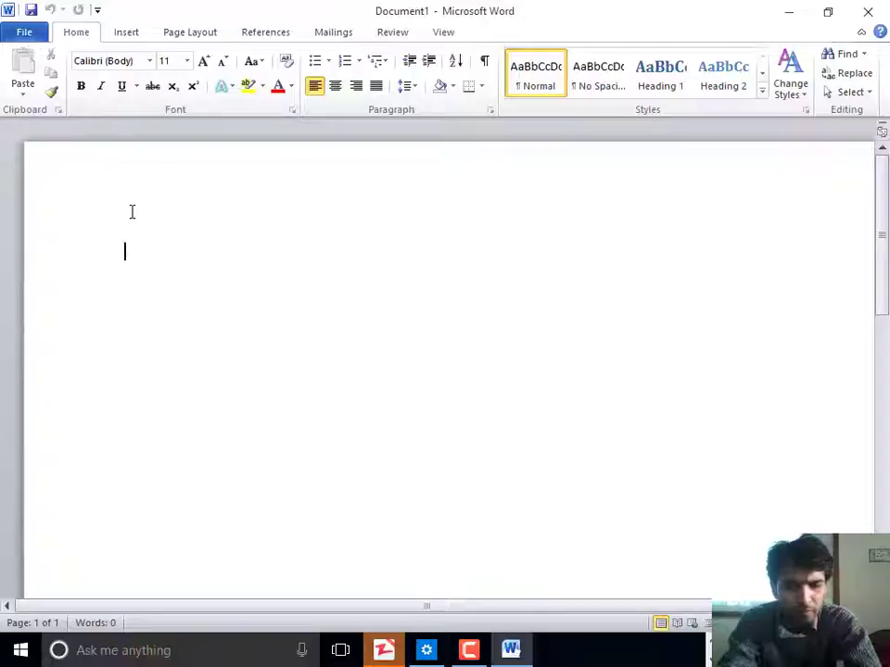
Step: Write "This is text" in the blank document and set its font size to 22
{"action": "type", "text": "this is text"}
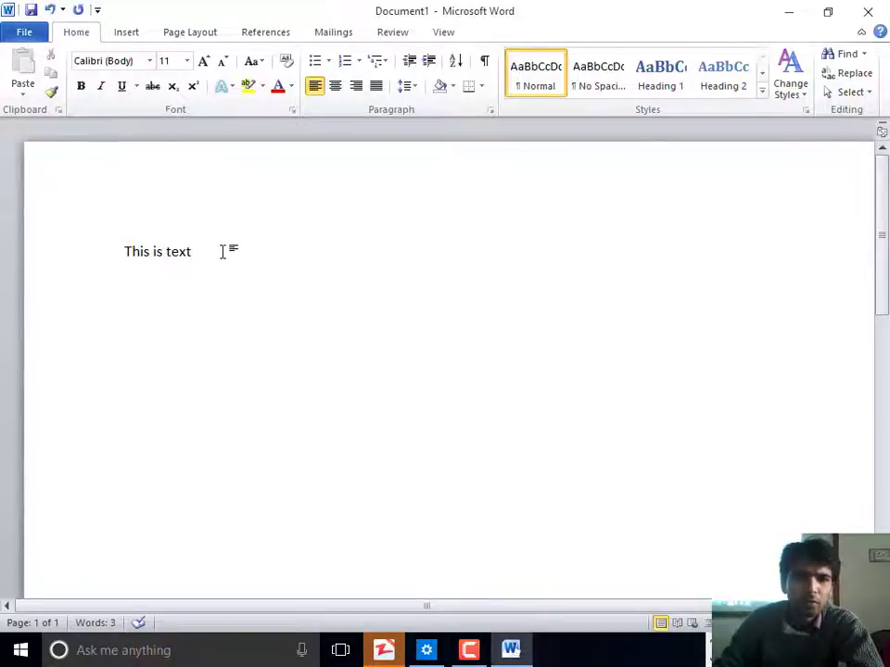
{"action": "left_click", "coordinate": [47, 252]}
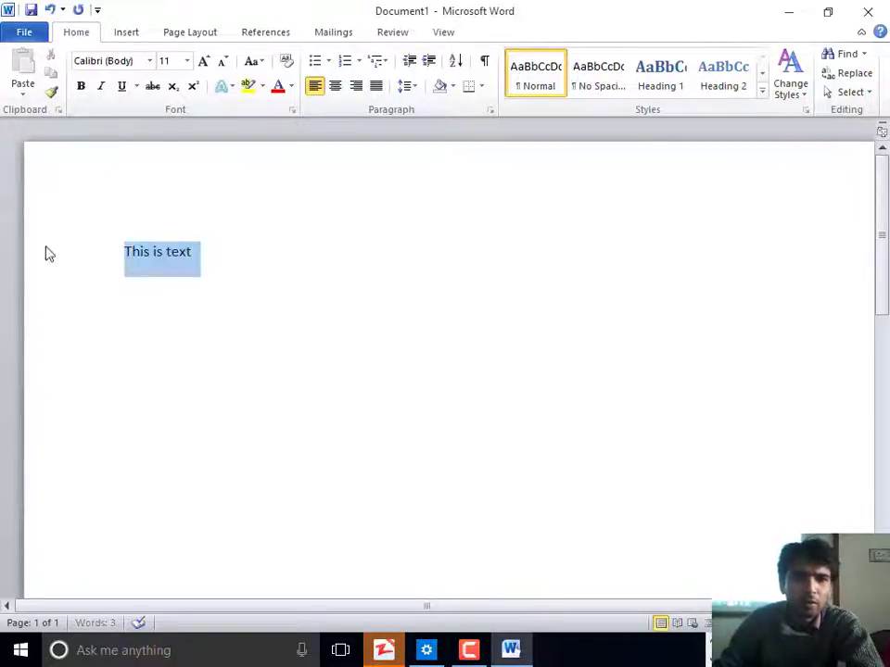
{"action": "left_click", "coordinate": [185, 61]}
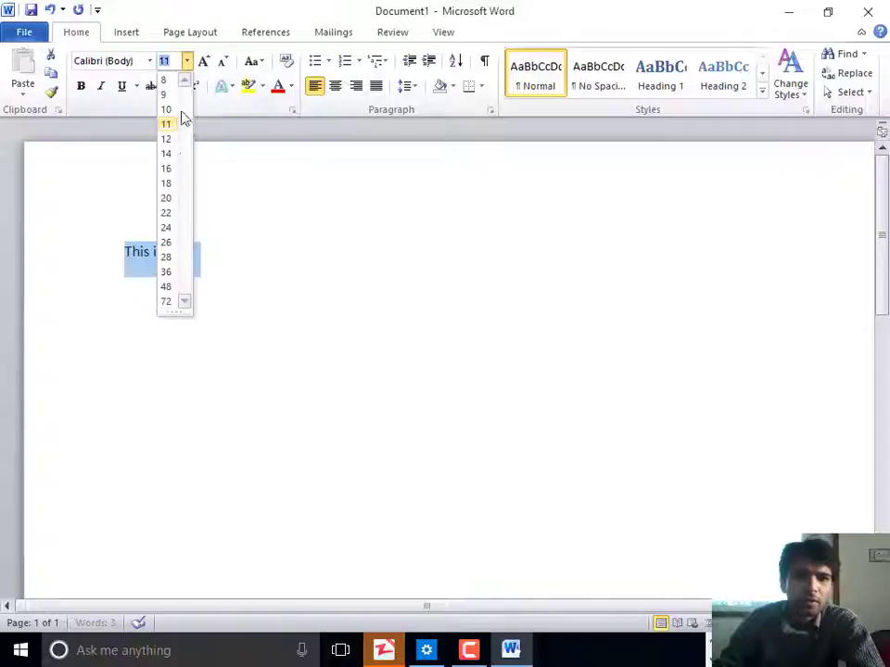
{"action": "left_click", "coordinate": [170, 212]}
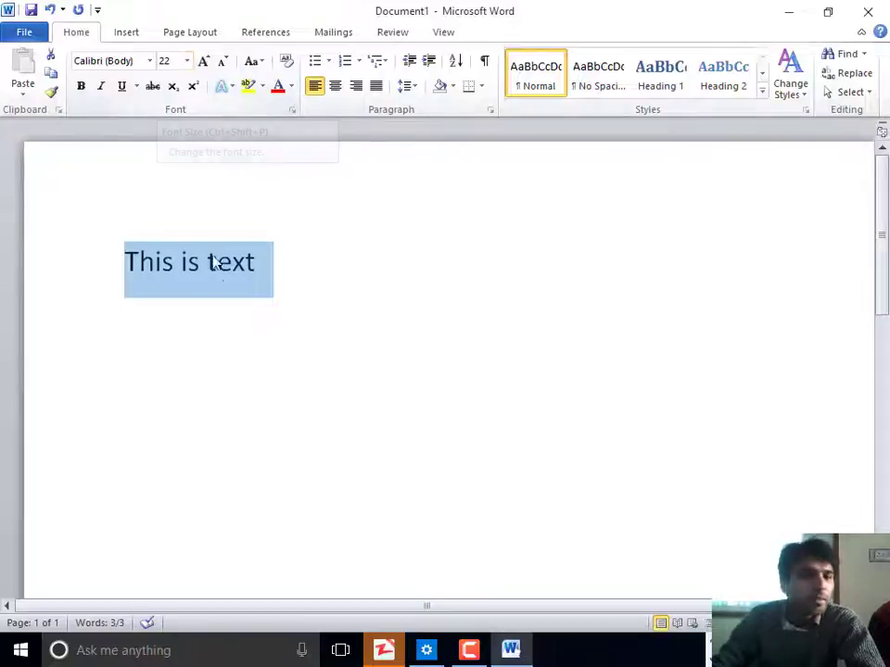
Step: Reduce the line's font size to 11 and enlarge it again to 20
{"action": "left_click", "coordinate": [186, 61]}
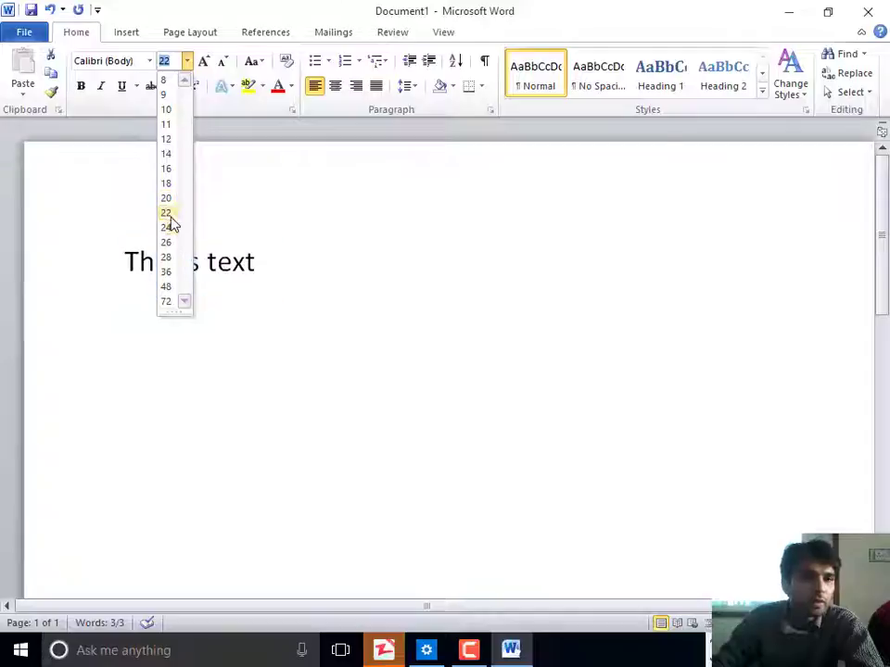
{"action": "left_click", "coordinate": [167, 125]}
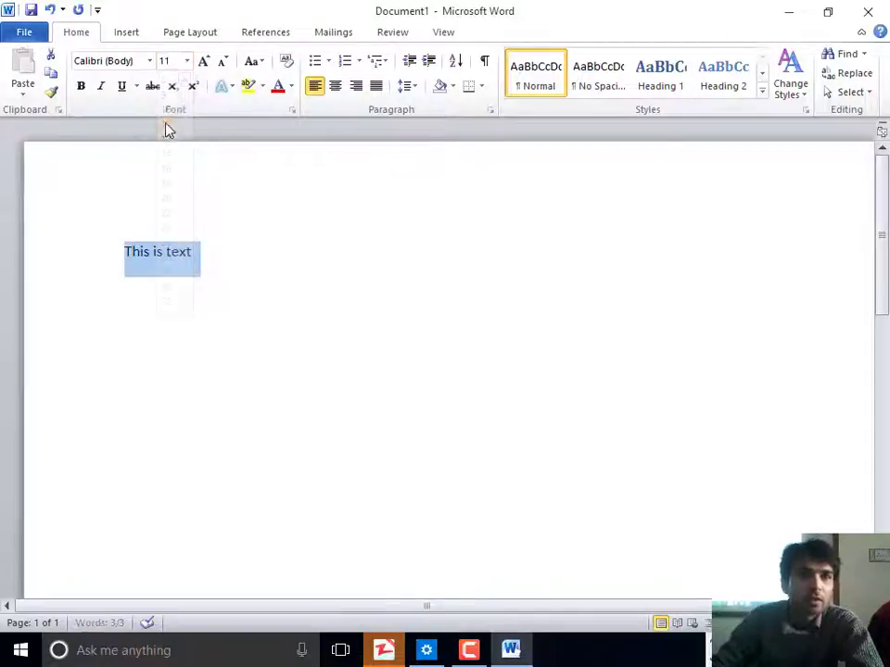
{"action": "left_click", "coordinate": [186, 61]}
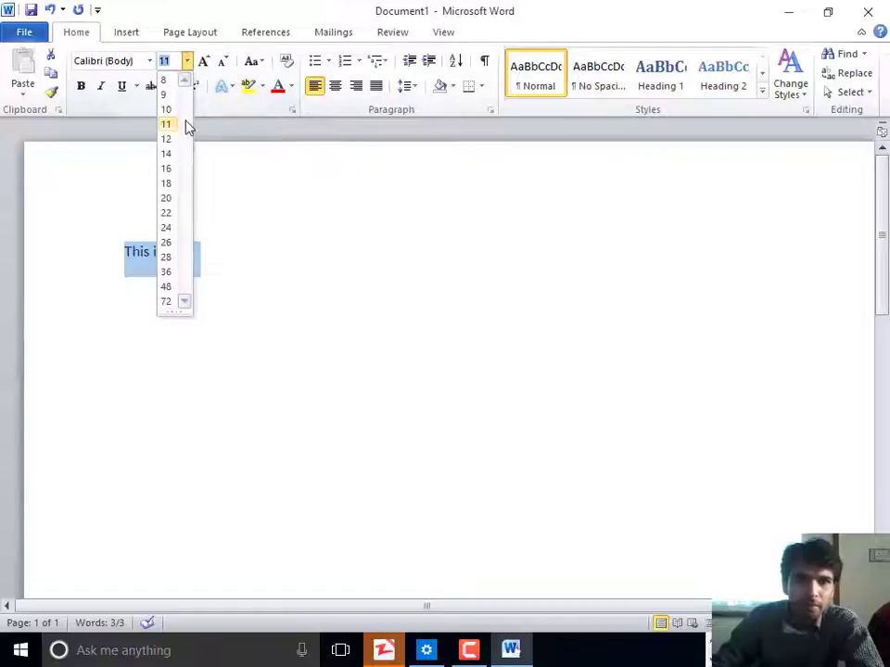
{"action": "left_click", "coordinate": [166, 198]}
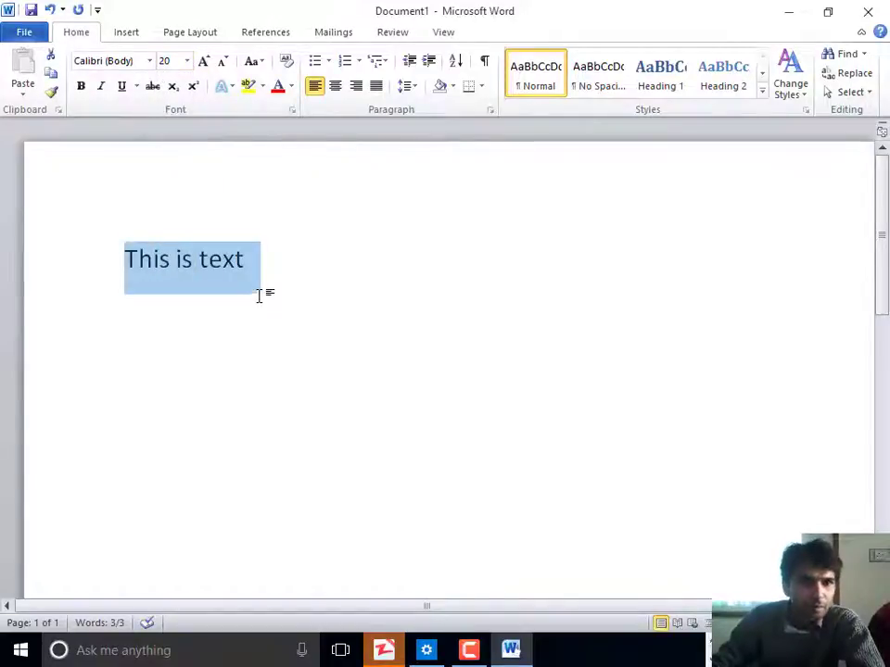
Step: Make the line bold and red, undoing and redoing the font colour change
{"action": "left_click", "coordinate": [82, 87]}
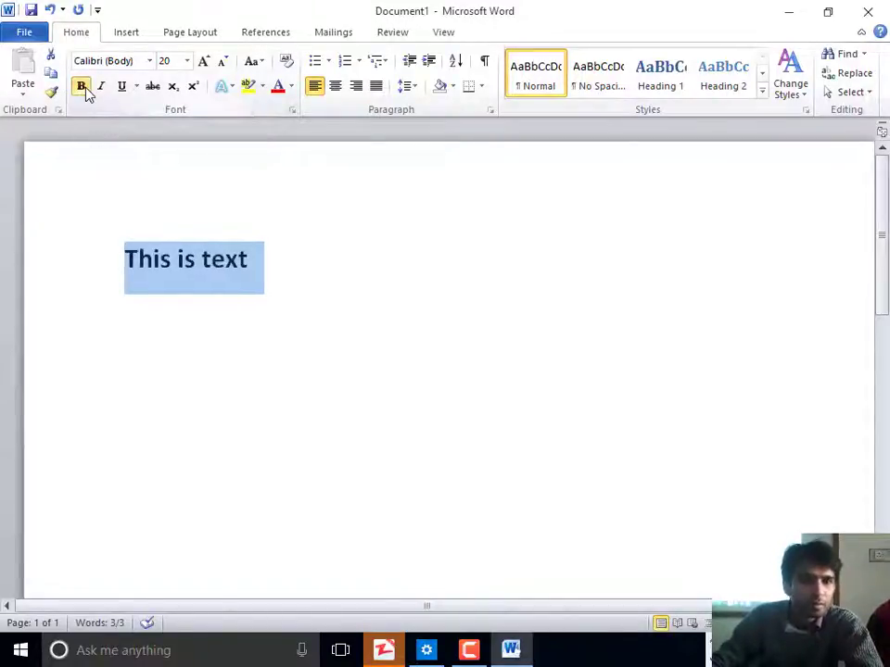
{"action": "left_click", "coordinate": [277, 87]}
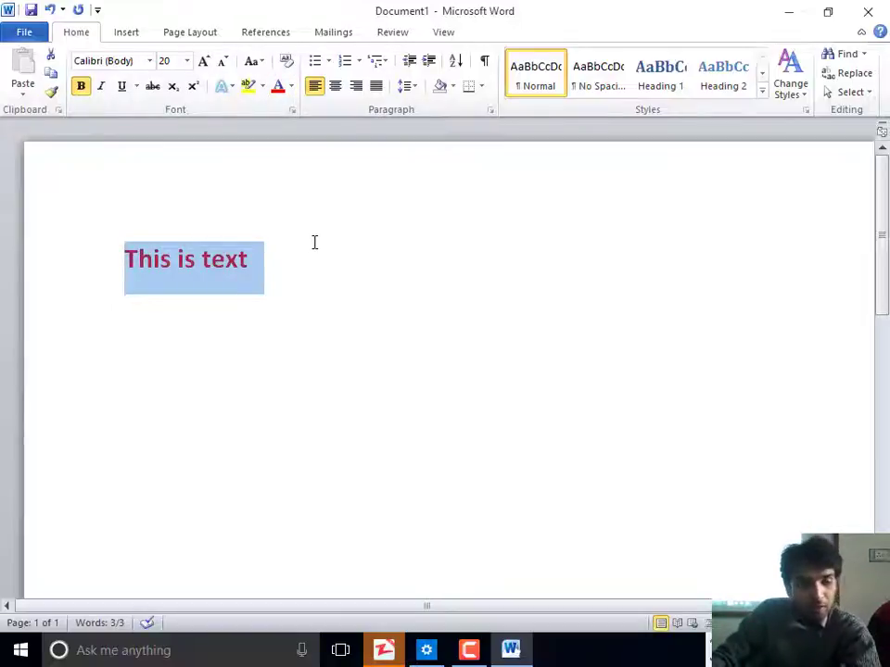
{"action": "left_click", "coordinate": [50, 11]}
{"action": "left_click", "coordinate": [51, 11]}
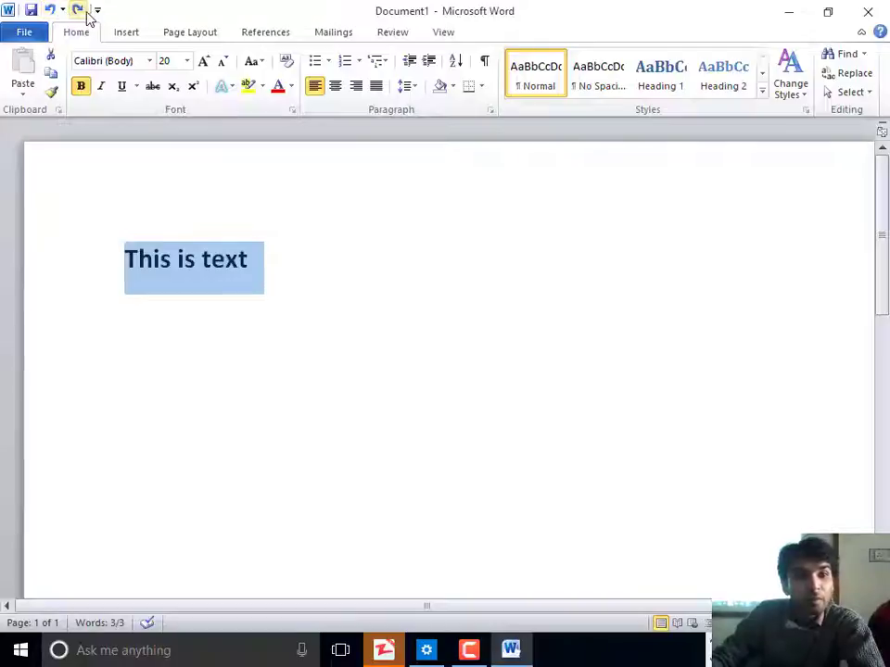
{"action": "left_click", "coordinate": [81, 11]}
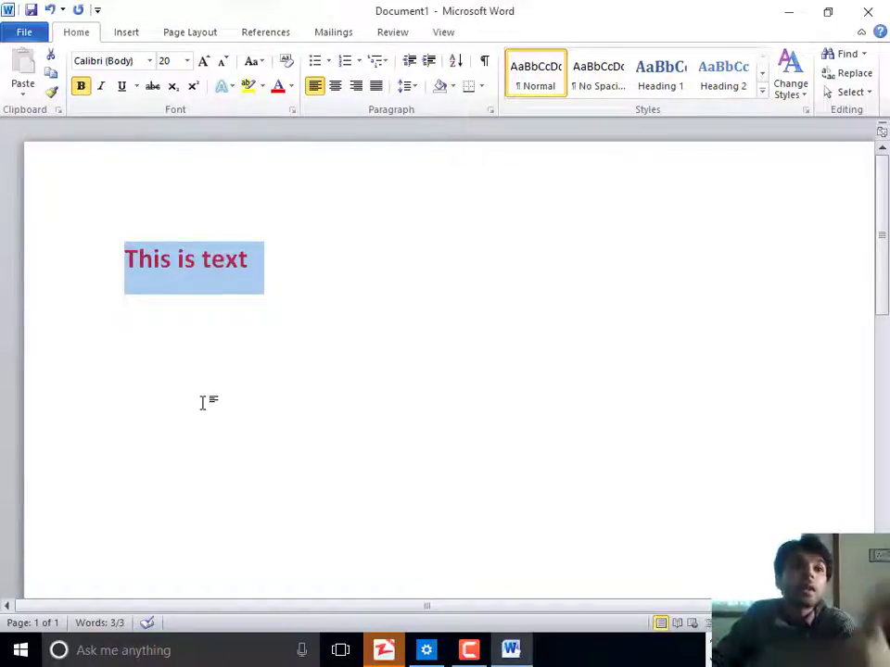
{"action": "left_click", "coordinate": [257, 273]}
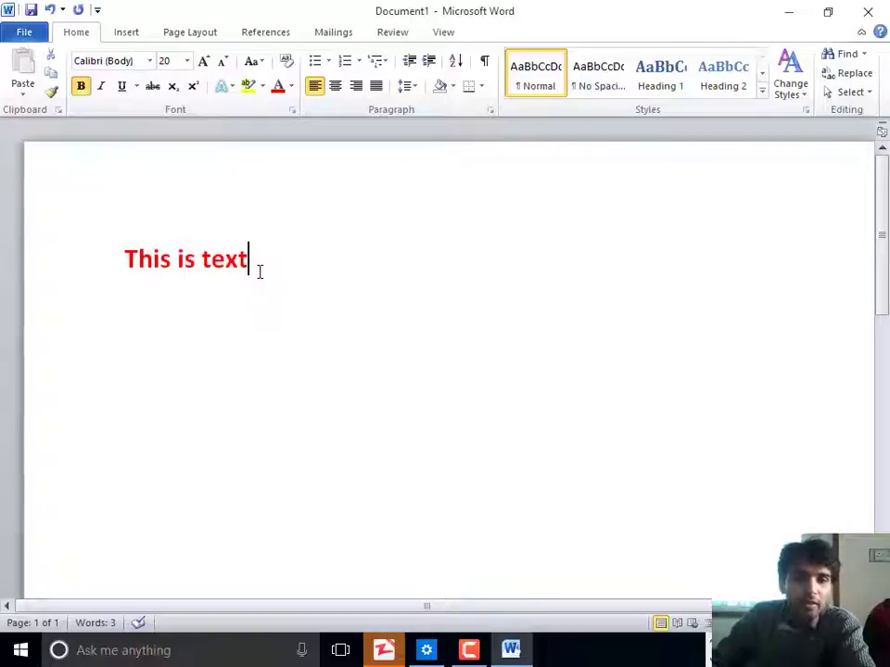
Step: Examine the window control menu, the document information page and the file types offered when saving, without saving the document
{"action": "left_click", "coordinate": [89, 283]}
{"action": "left_click", "coordinate": [7, 10]}
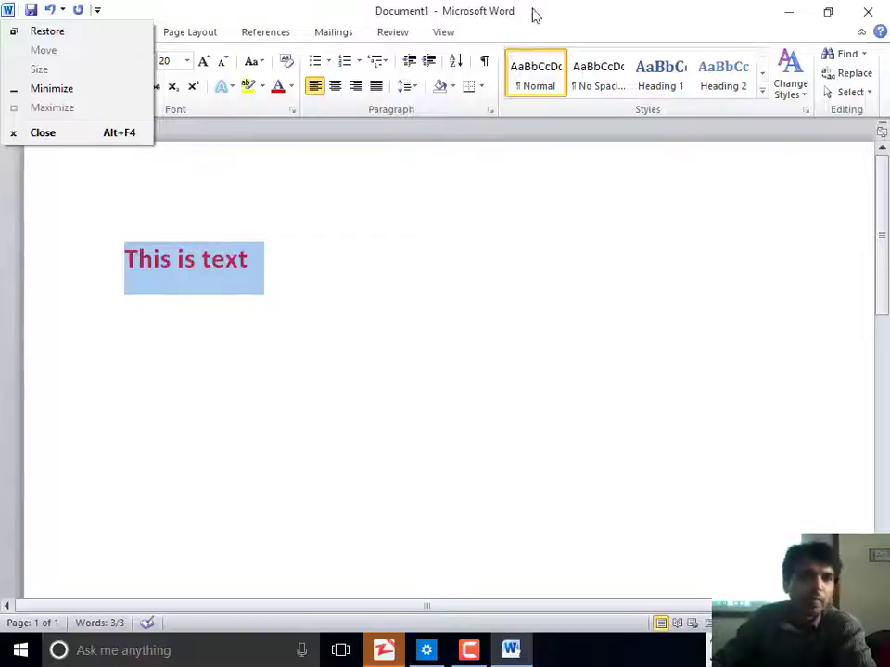
{"action": "left_click", "coordinate": [9, 11]}
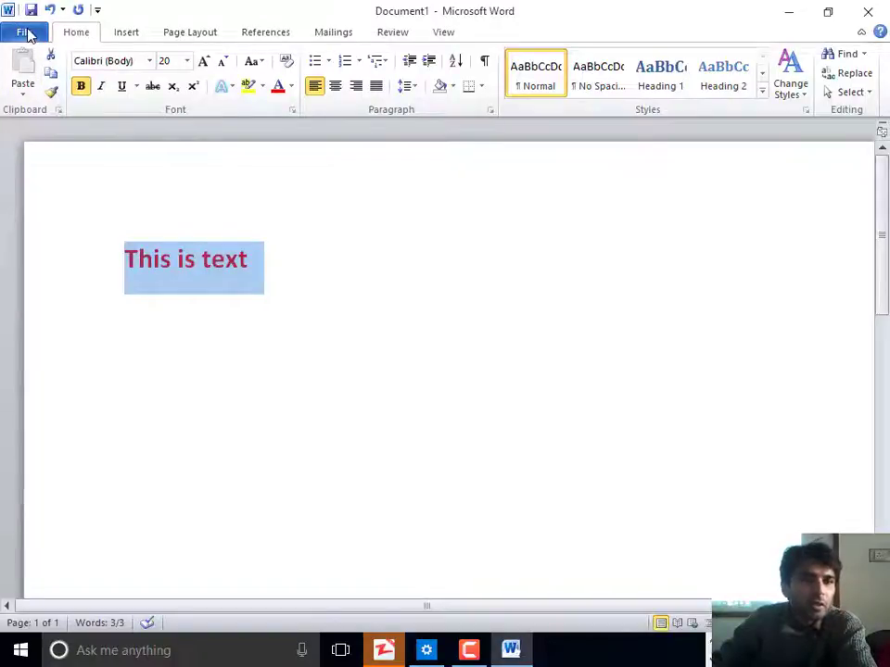
{"action": "left_click", "coordinate": [26, 33]}
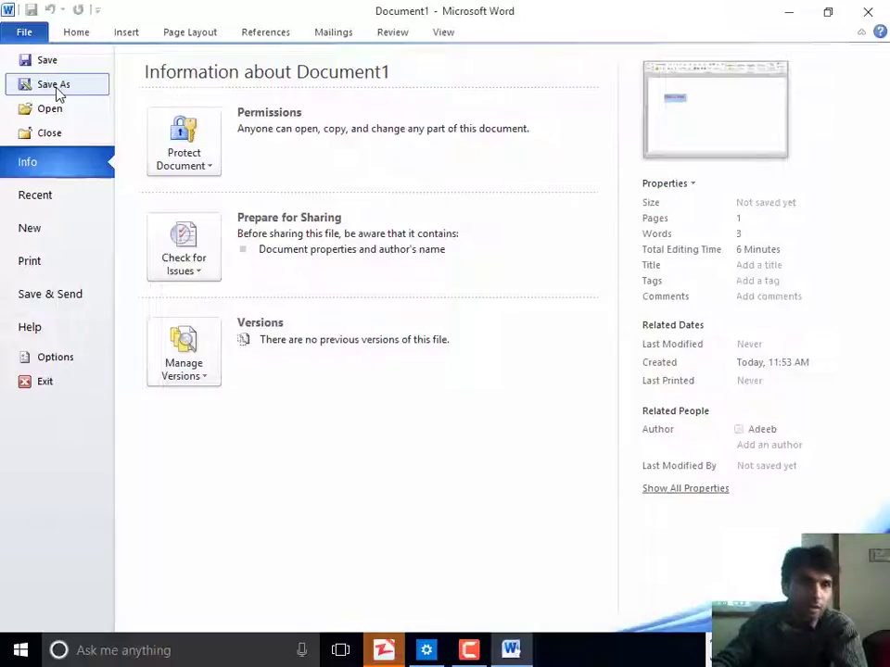
{"action": "key", "text": "Escape"}
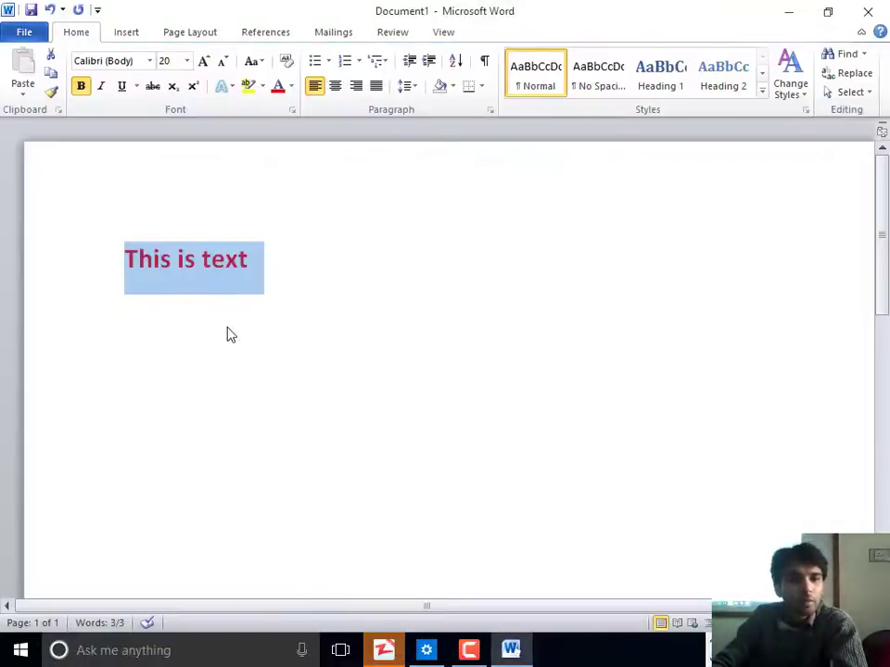
{"action": "key", "text": "ctrl+s"}
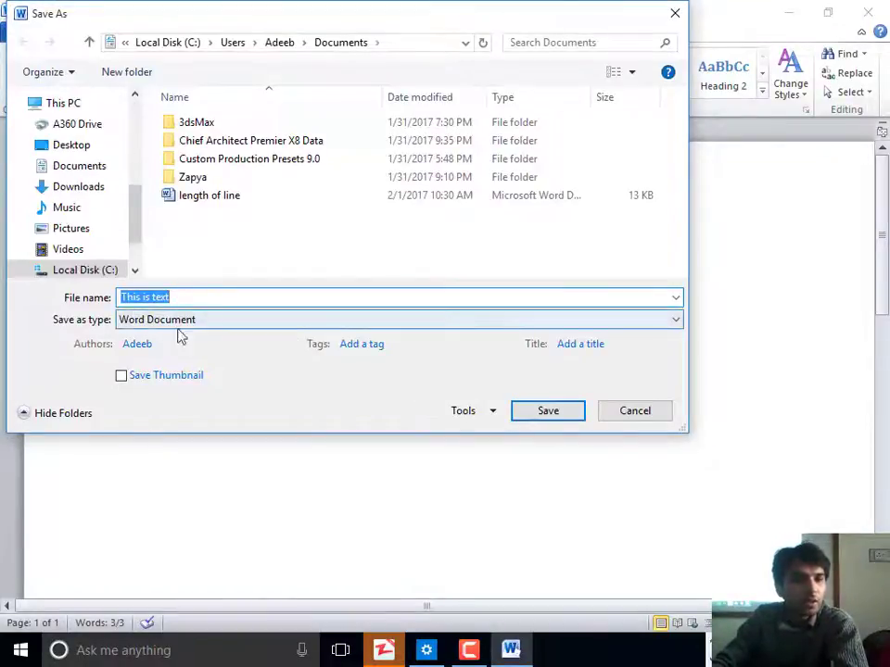
{"action": "left_click", "coordinate": [212, 319]}
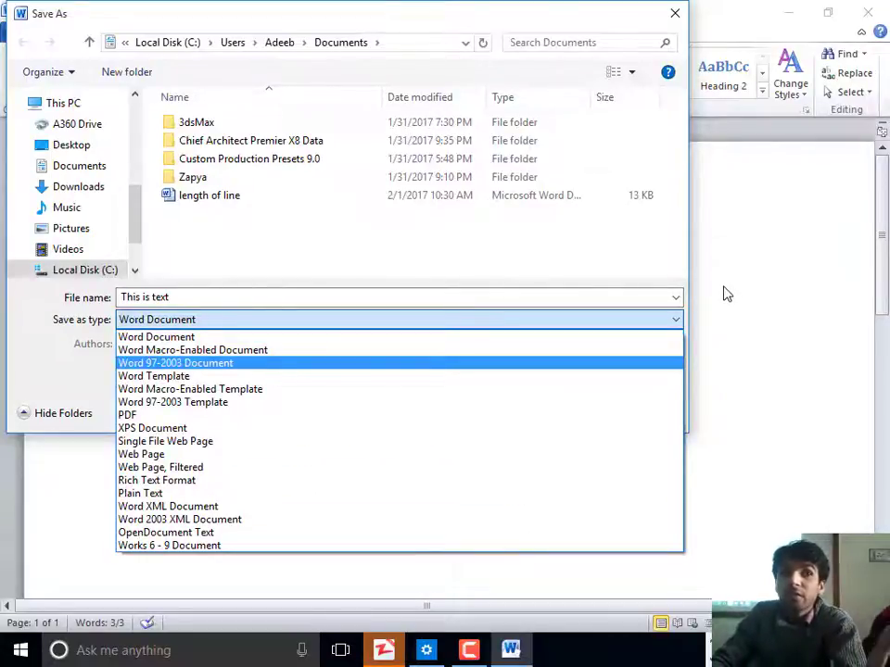
{"action": "left_click", "coordinate": [674, 19]}
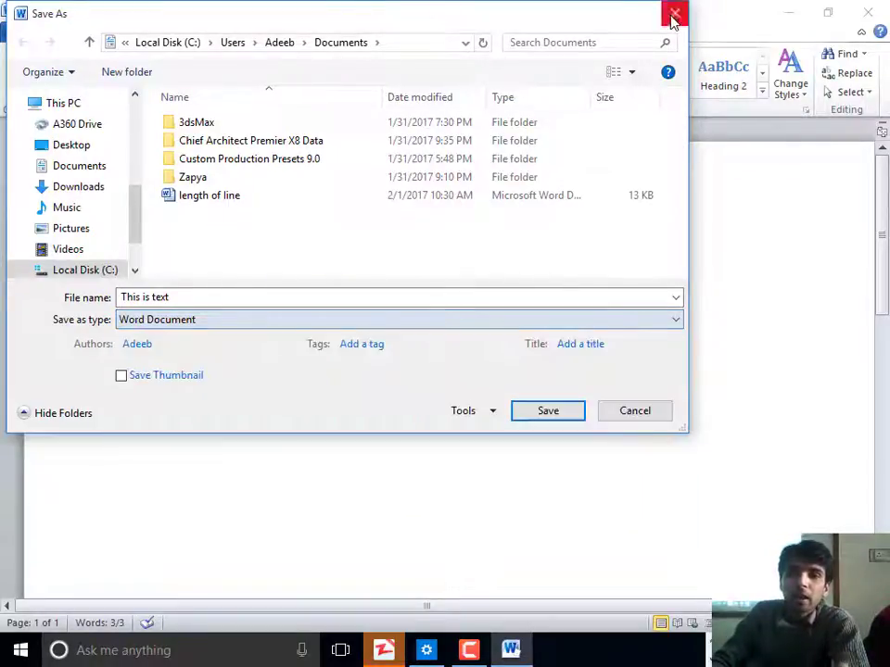
{"action": "left_click", "coordinate": [626, 415]}
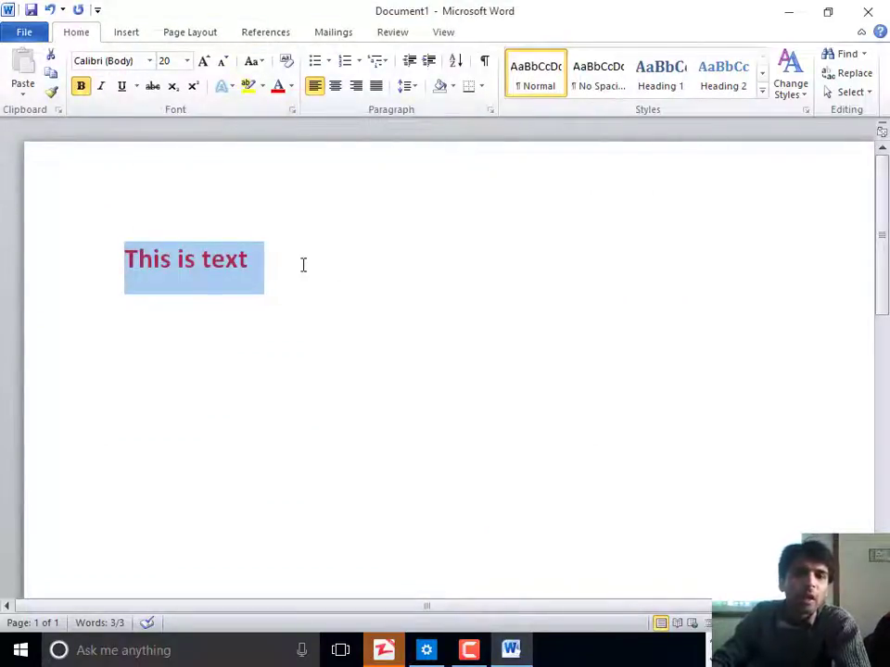
Step: Increase the font size of the "This is text" line to 22 and further to 26
{"action": "left_click_drag", "start_coordinate": [280, 266], "coordinate": [62, 266]}
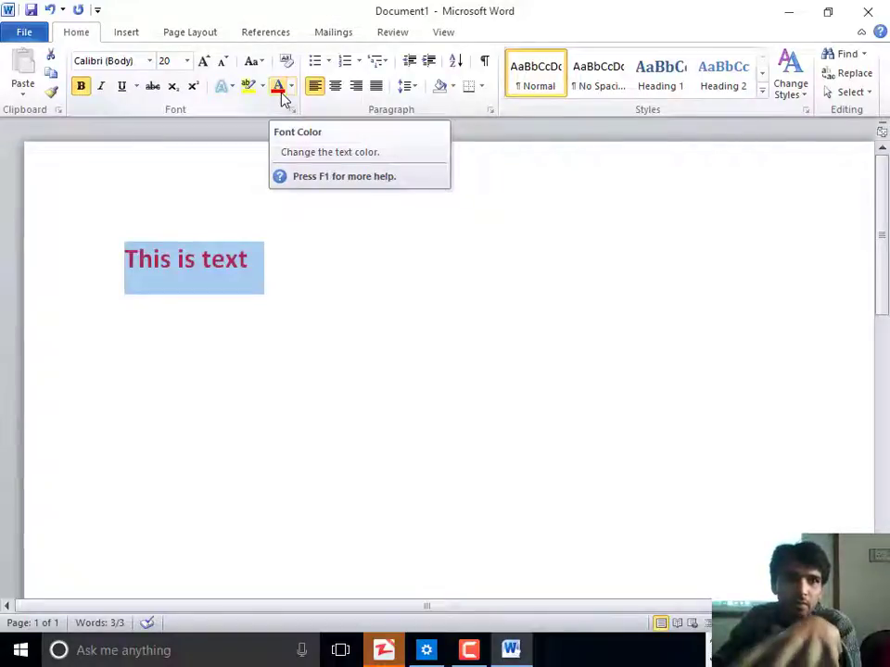
{"action": "left_click", "coordinate": [264, 260]}
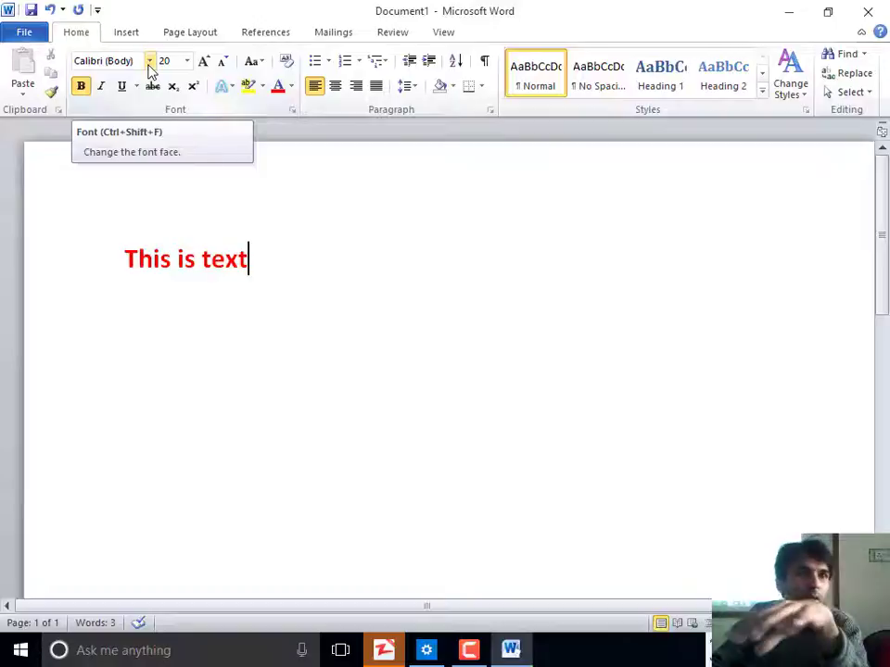
{"action": "left_click_drag", "start_coordinate": [264, 262], "coordinate": [97, 264]}
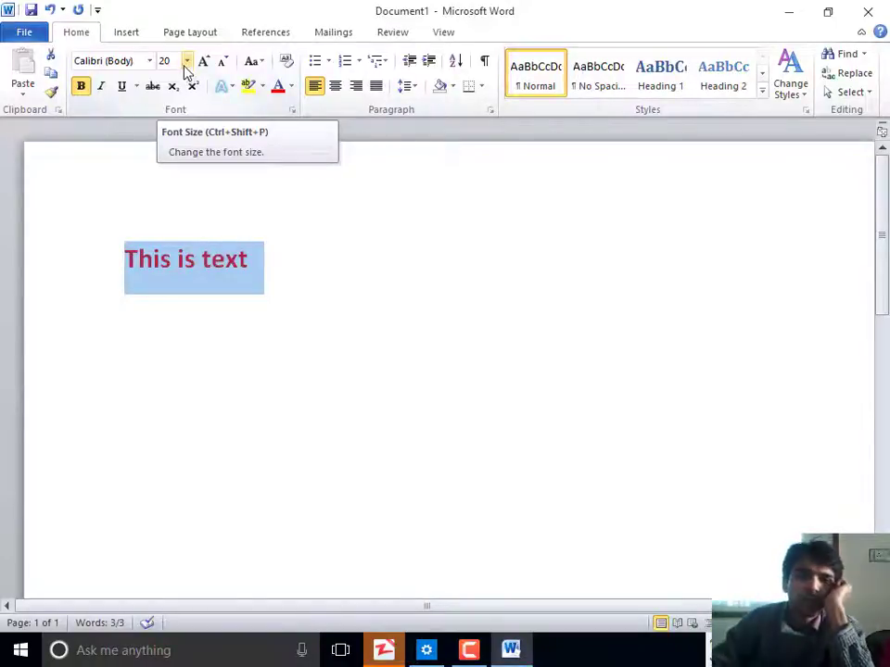
{"action": "left_click", "coordinate": [186, 63]}
{"action": "left_click", "coordinate": [165, 216]}
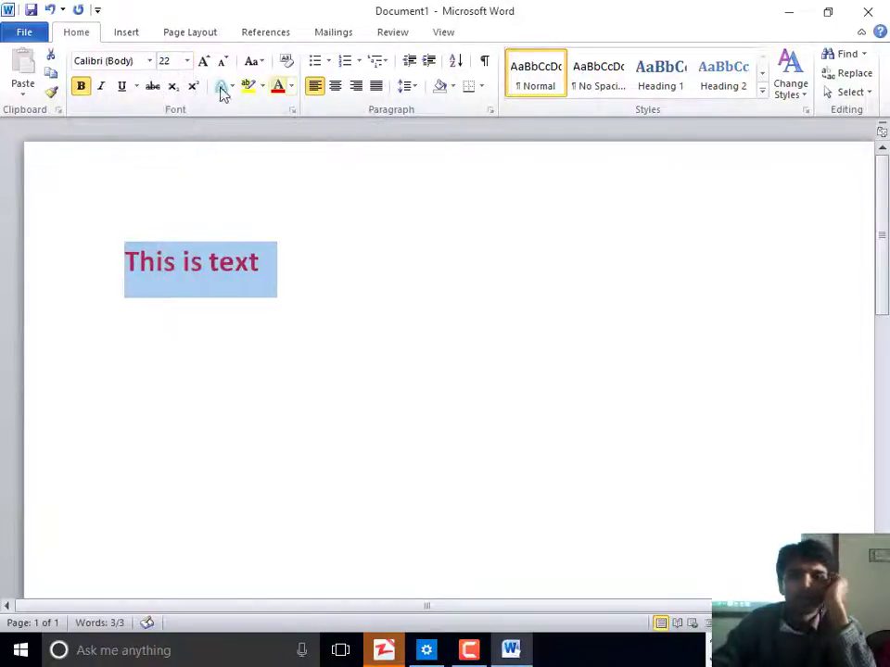
{"action": "left_click", "coordinate": [187, 63]}
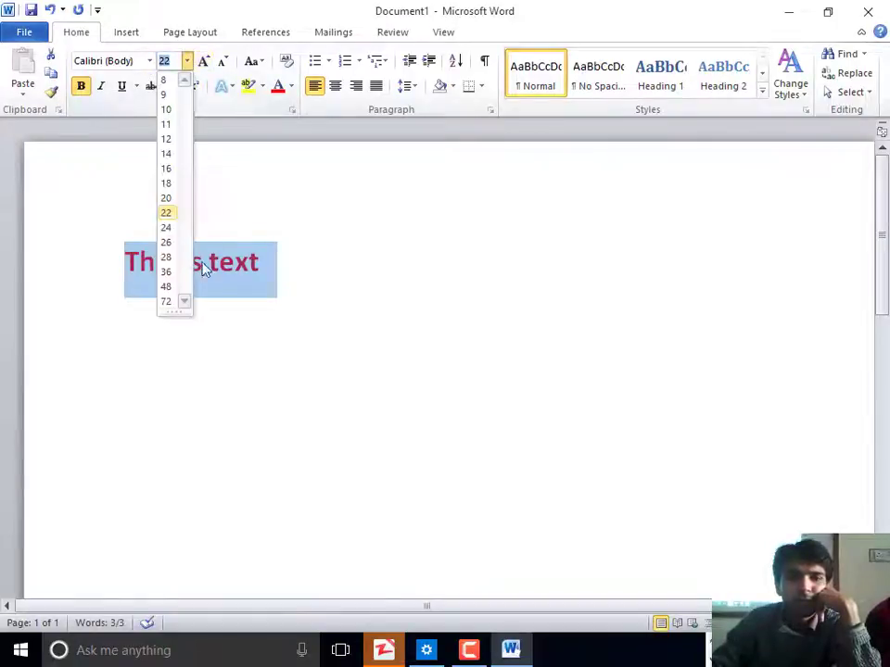
{"action": "left_click", "coordinate": [166, 241]}
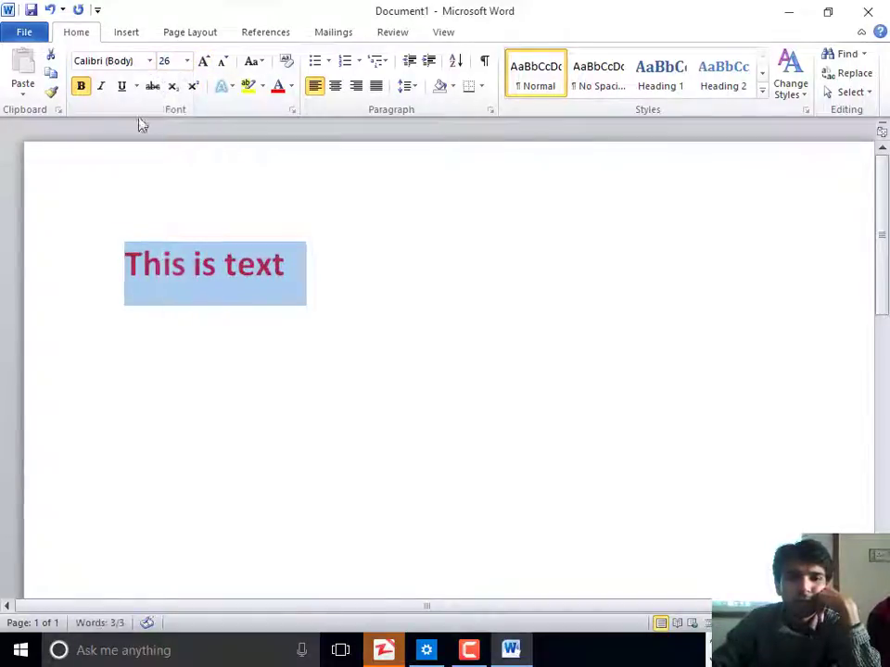
{"action": "left_click", "coordinate": [149, 61]}
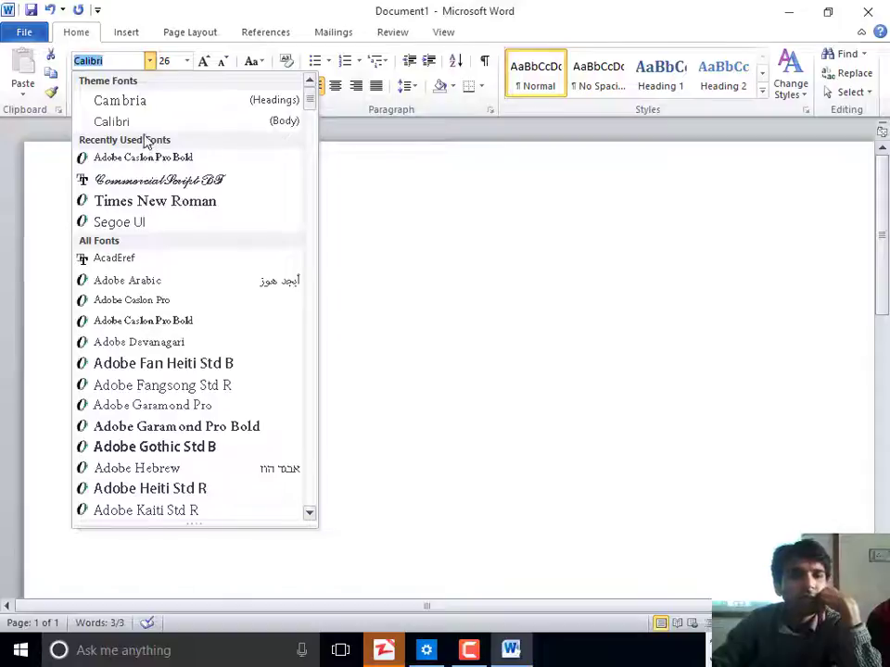
{"action": "left_click", "coordinate": [447, 213]}
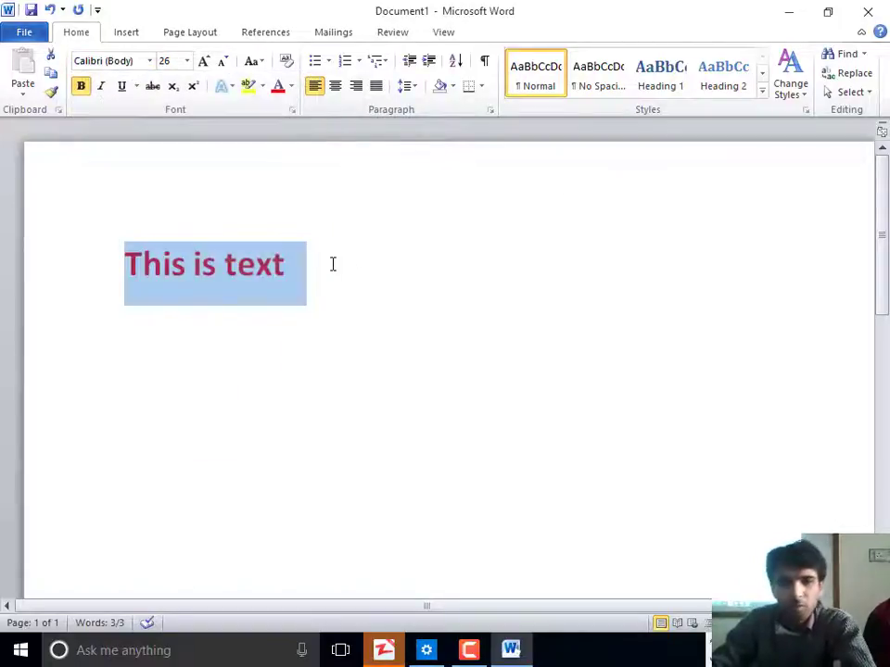
{"action": "left_click", "coordinate": [306, 267]}
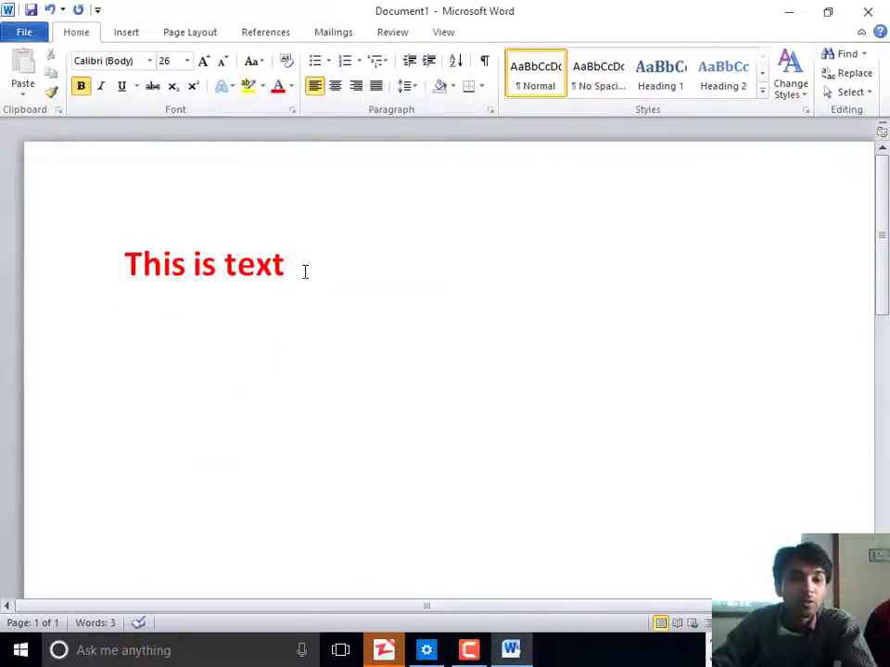
Step: Replace the "This is text" line with random sample text generated by the formula =rand()
{"action": "left_click_drag", "start_coordinate": [304, 268], "coordinate": [186, 282]}
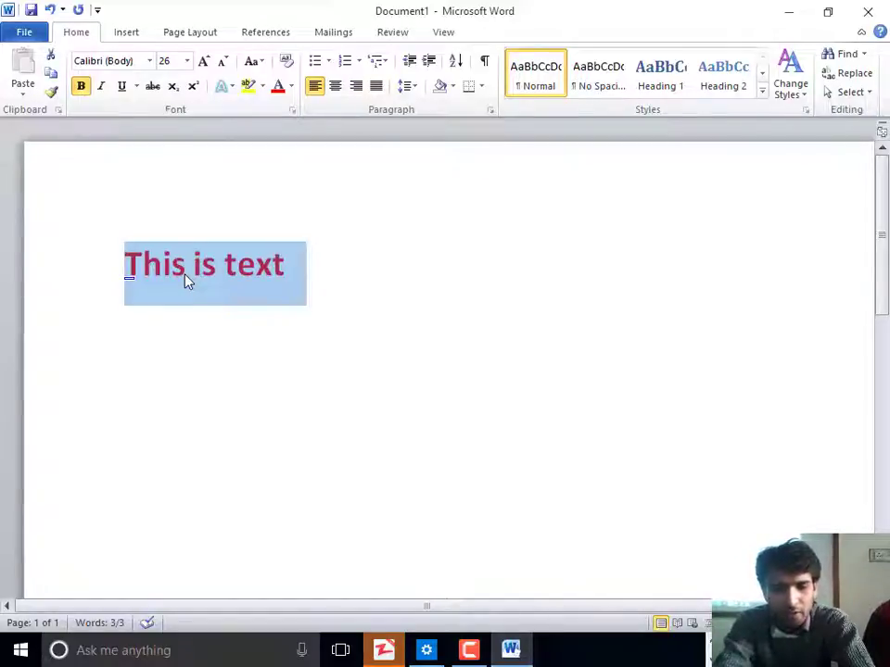
{"action": "type", "text": "="}
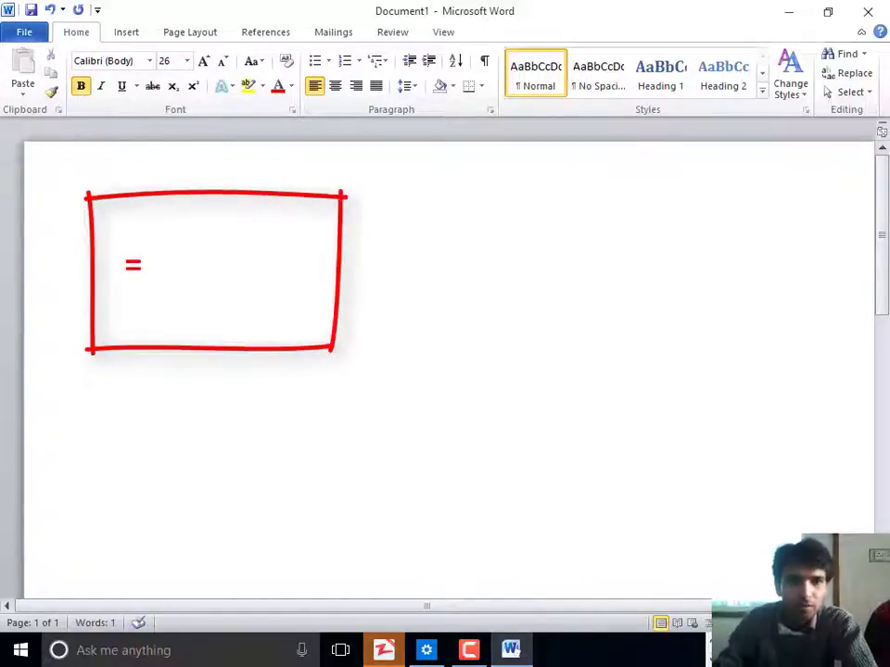
{"action": "type", "text": "ran"}
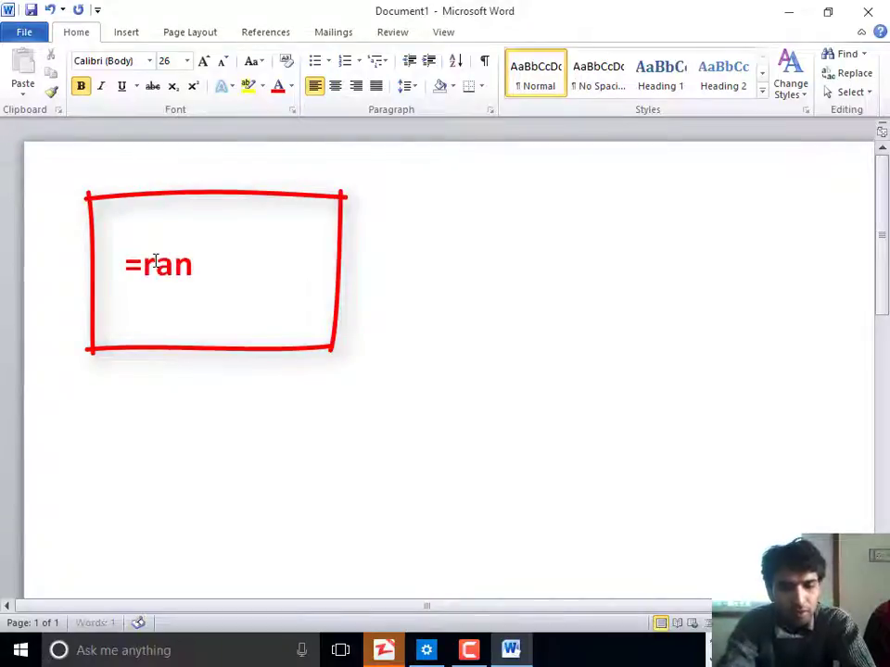
{"action": "type", "text": "d()"}
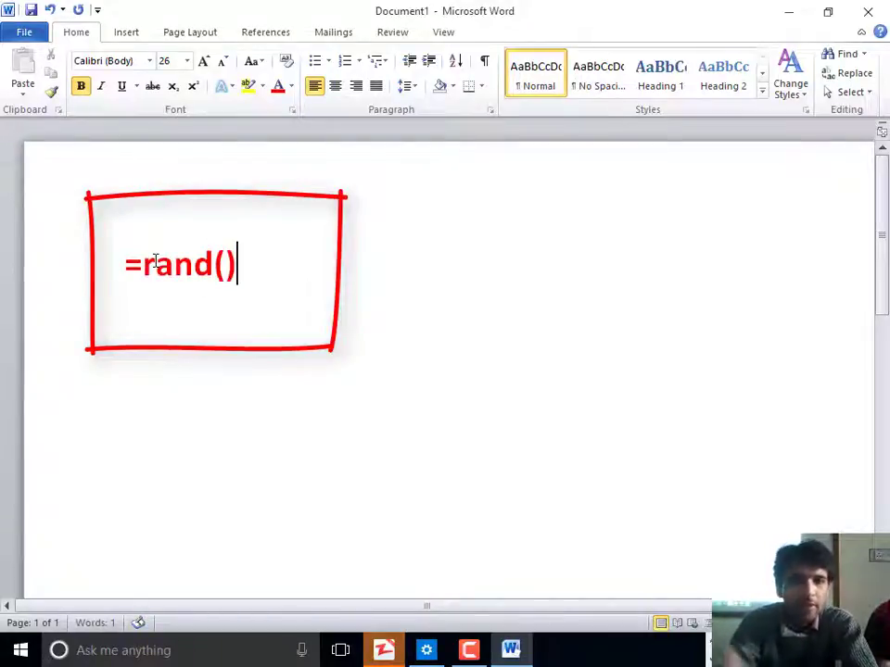
{"action": "key", "text": "Left"}
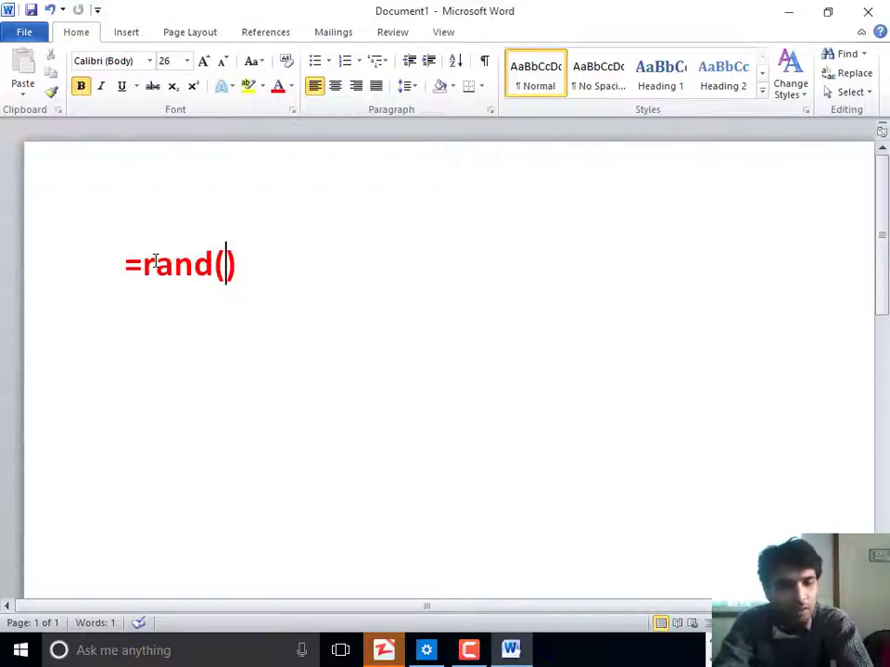
{"action": "key", "text": "End"}
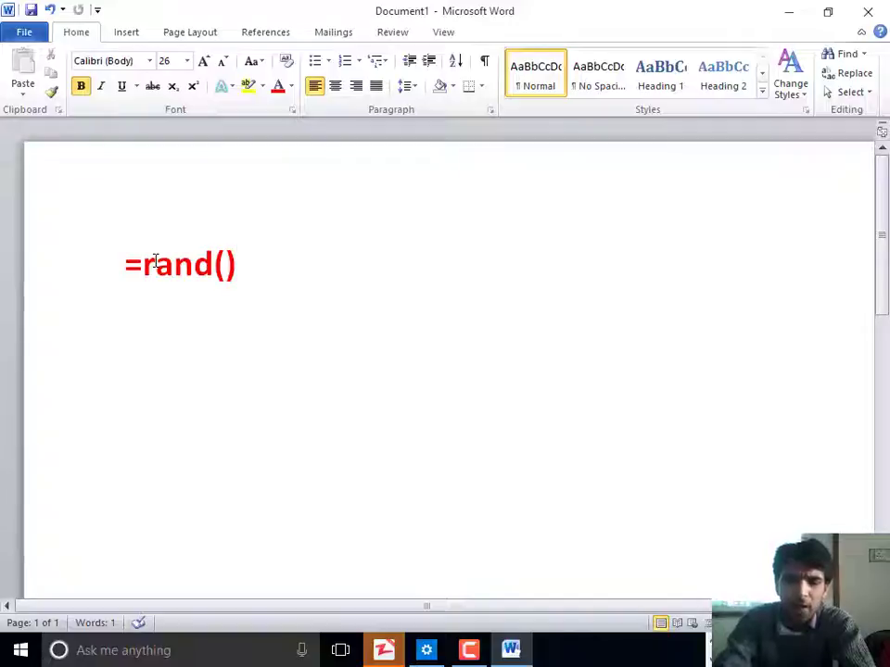
{"action": "key", "text": "Return"}
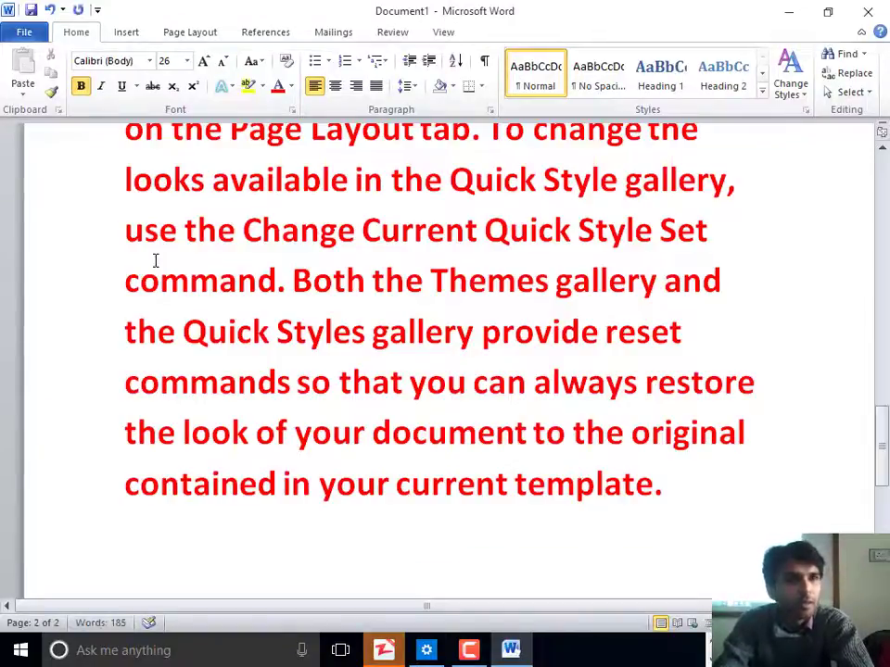
Step: Reduce the font size of all the generated text to 11
{"action": "scroll", "coordinate": [537, 517], "scroll_direction": "up", "scroll_amount": 5}
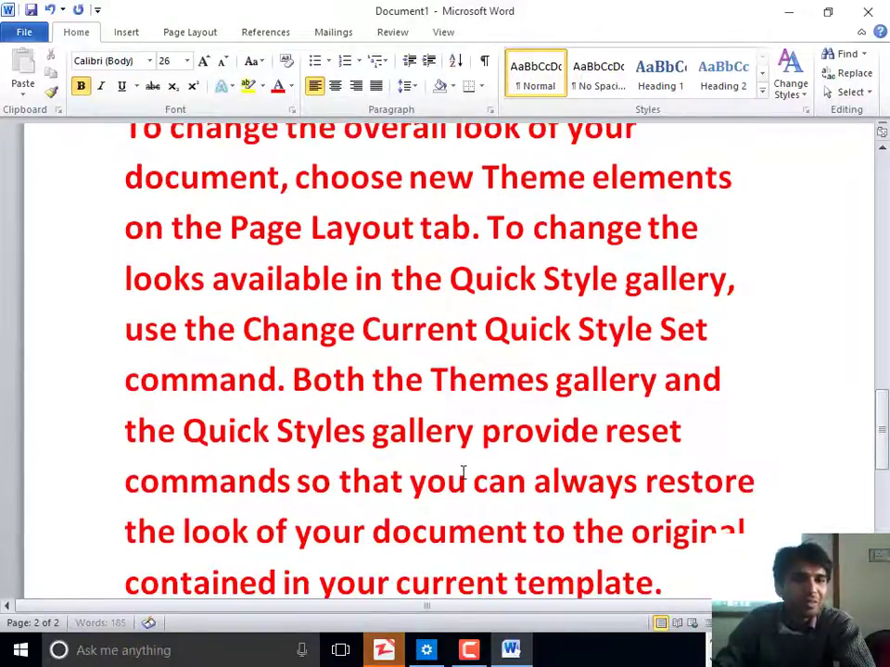
{"action": "scroll", "coordinate": [398, 439], "scroll_direction": "up", "scroll_amount": 1}
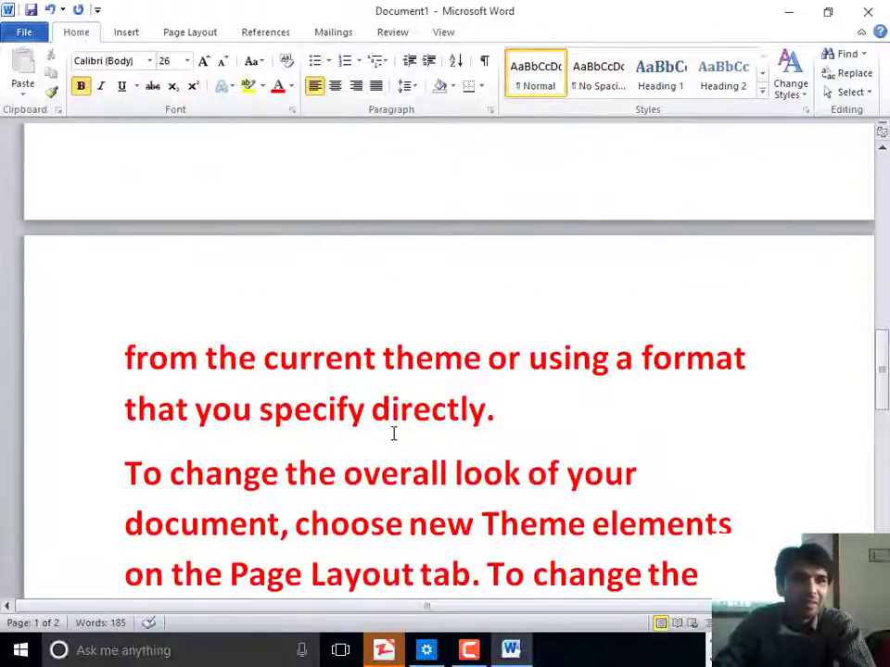
{"action": "scroll", "coordinate": [393, 433], "scroll_direction": "up", "scroll_amount": 4}
{"action": "key", "text": "ctrl+a"}
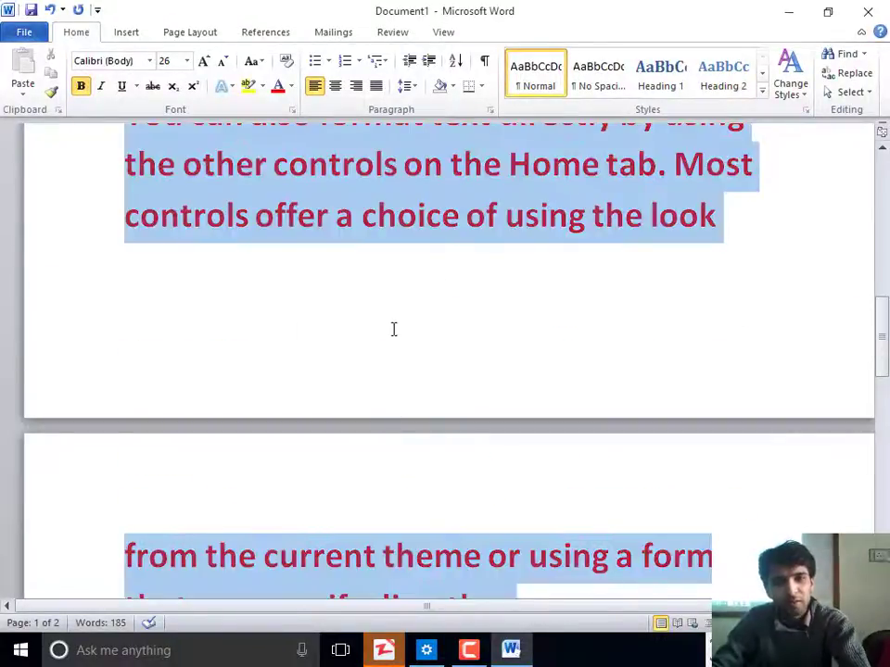
{"action": "left_click", "coordinate": [154, 62]}
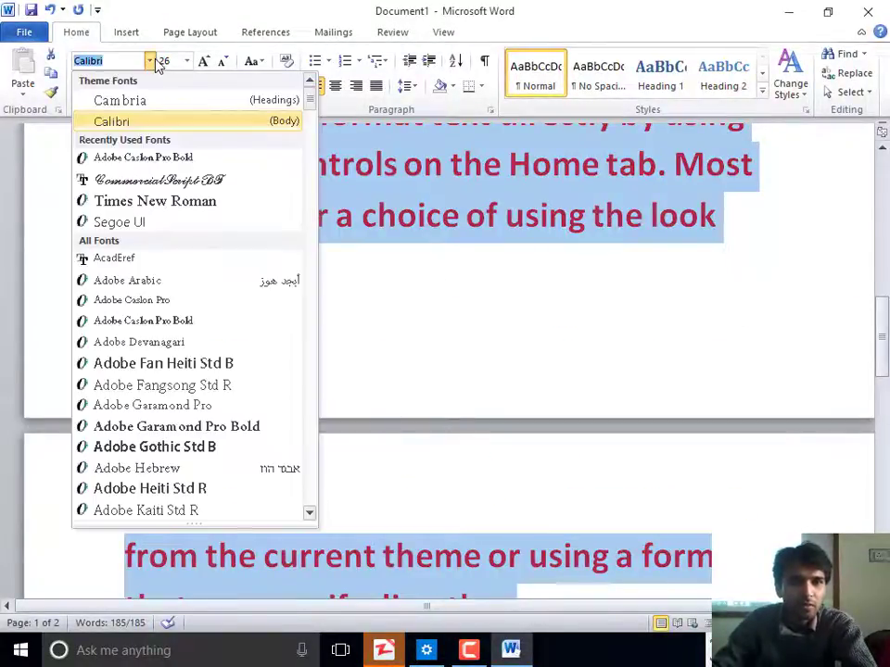
{"action": "left_click", "coordinate": [186, 61]}
{"action": "left_click", "coordinate": [186, 61]}
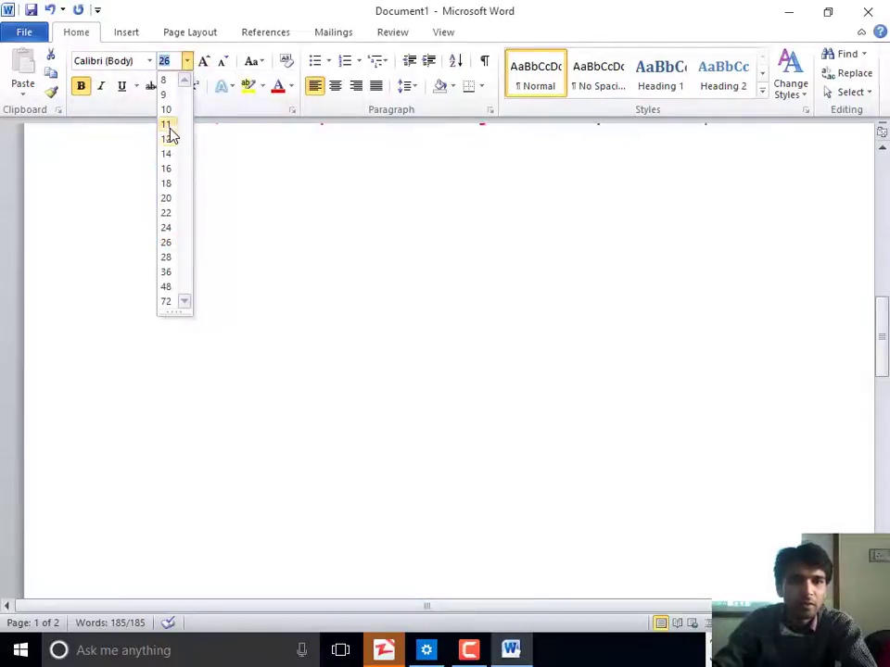
{"action": "left_click", "coordinate": [167, 128]}
{"action": "scroll", "coordinate": [466, 460], "scroll_direction": "up", "scroll_amount": 6}
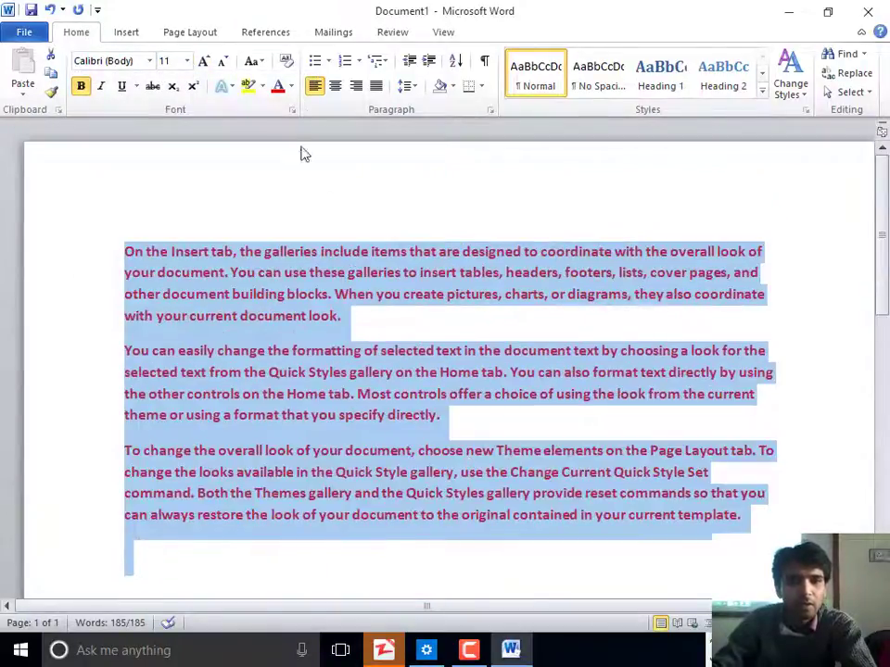
Step: Set the font colour of all the sample text to Automatic and its font size to 14
{"action": "left_click", "coordinate": [291, 85]}
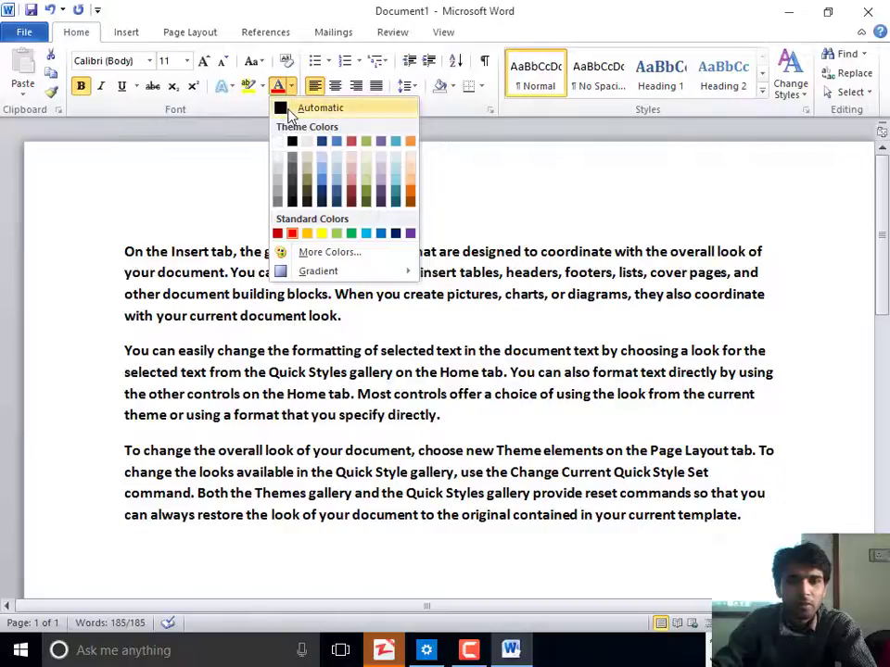
{"action": "left_click", "coordinate": [285, 109]}
{"action": "left_click", "coordinate": [261, 391]}
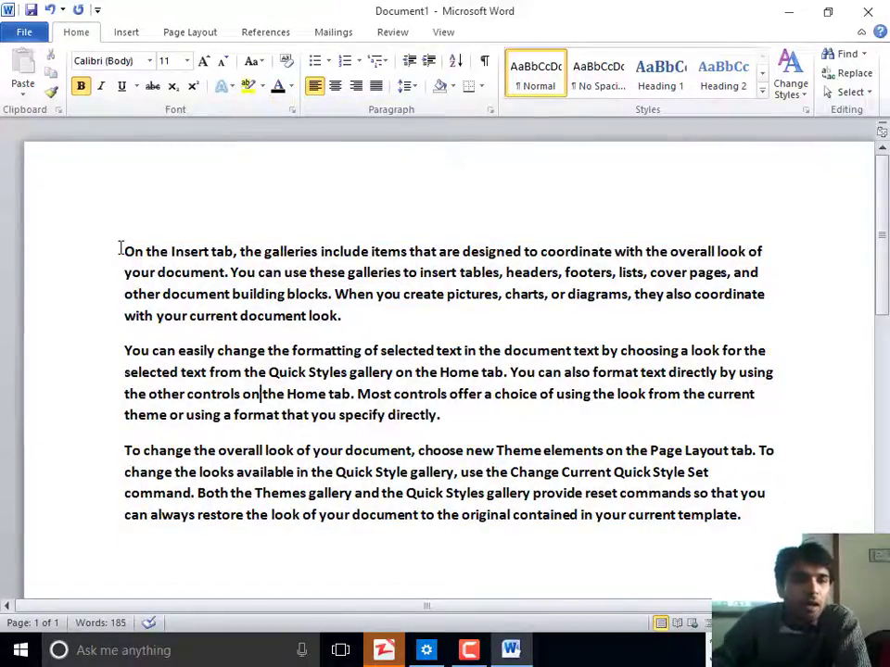
{"action": "left_click_drag", "start_coordinate": [120, 248], "coordinate": [704, 518]}
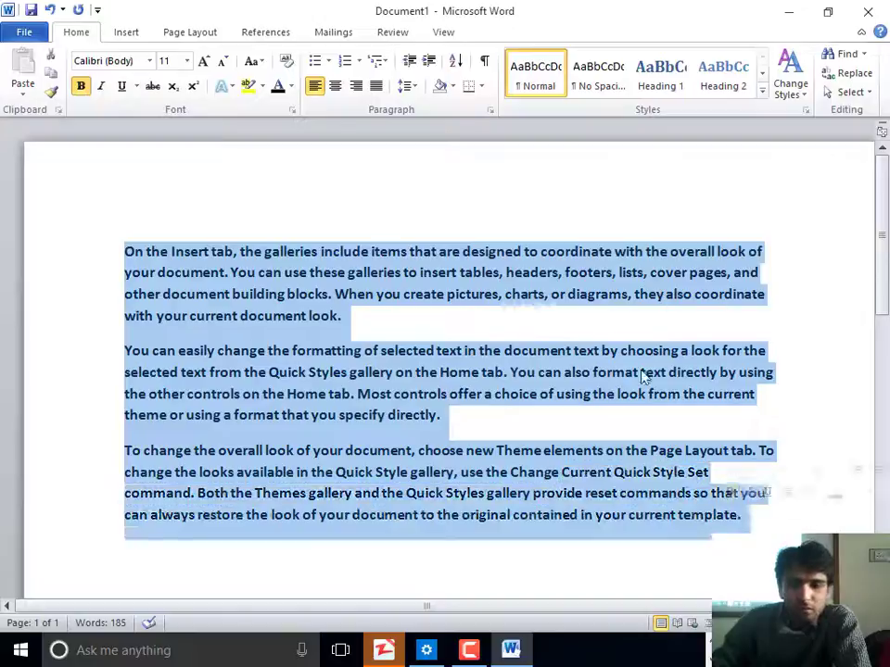
{"action": "left_click", "coordinate": [186, 60]}
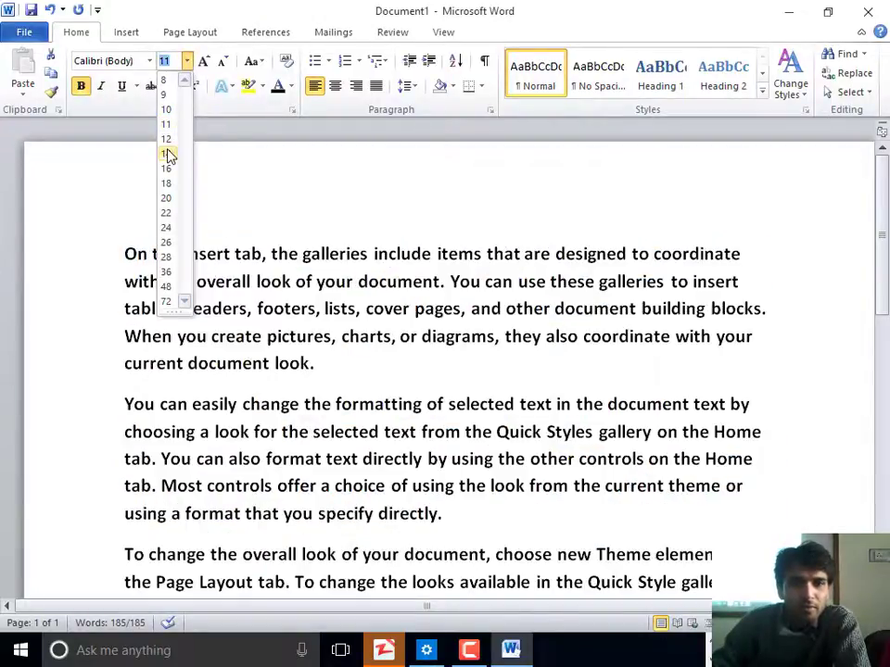
{"action": "left_click", "coordinate": [166, 154]}
{"action": "left_click", "coordinate": [380, 404]}
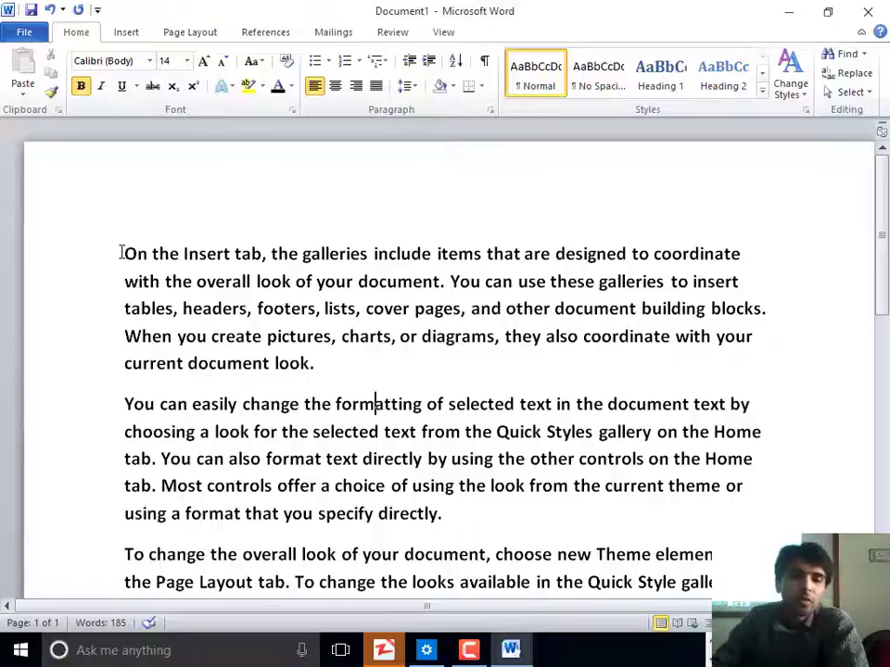
Step: Insert a separate line reading "Kjashdjash" in Times New Roman before the first paragraph
{"action": "left_click_drag", "start_coordinate": [124, 253], "coordinate": [361, 364]}
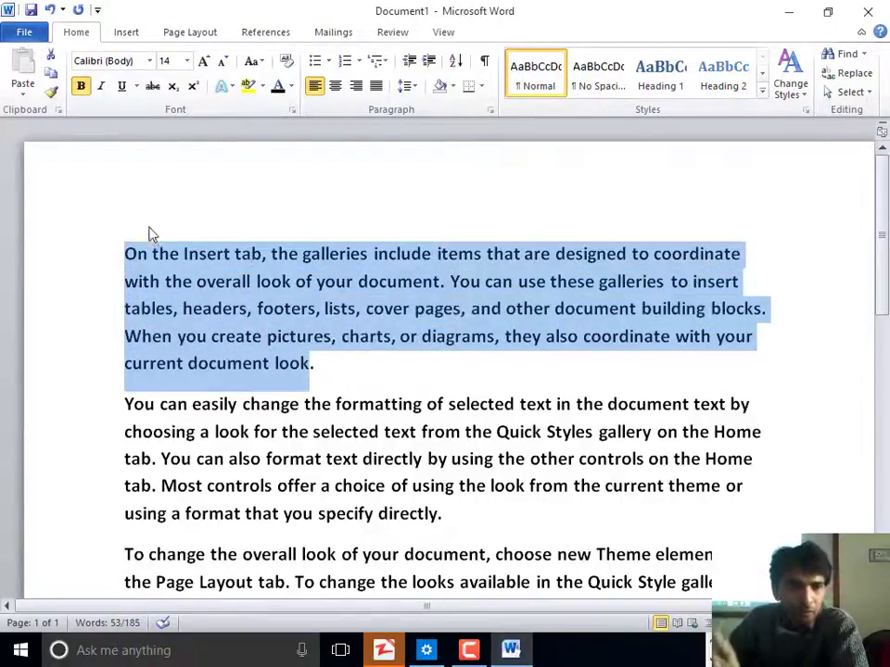
{"action": "left_click", "coordinate": [122, 259]}
{"action": "left_click", "coordinate": [149, 61]}
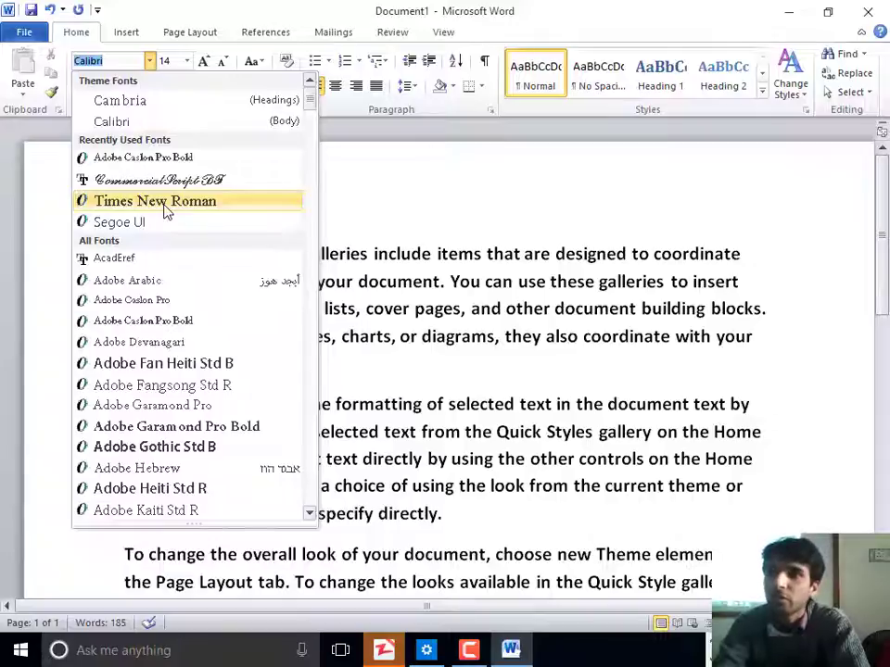
{"action": "type", "text": "Times New Rom"}
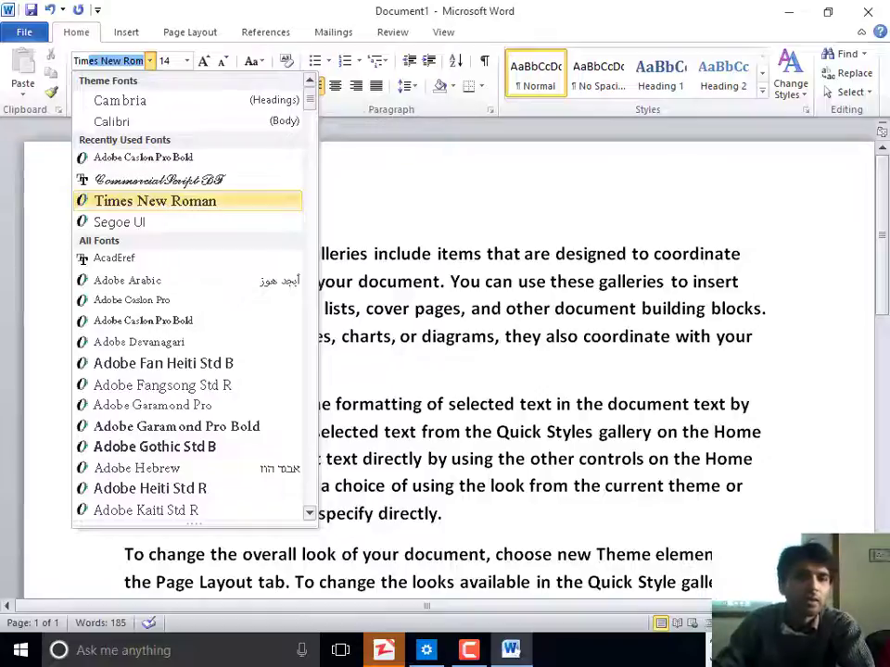
{"action": "left_click", "coordinate": [165, 206]}
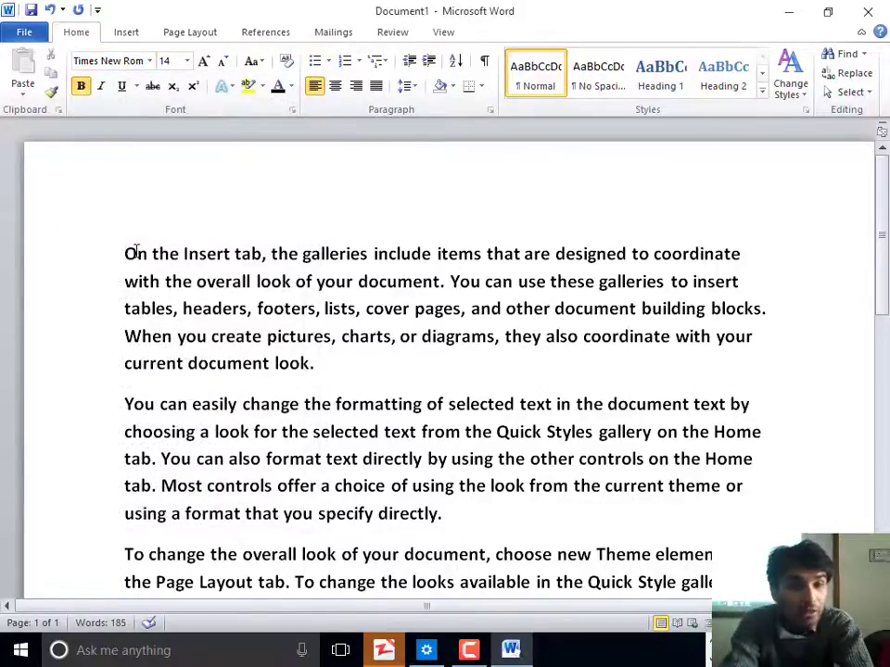
{"action": "type", "text": "kjashdjash"}
{"action": "key", "text": "Return"}
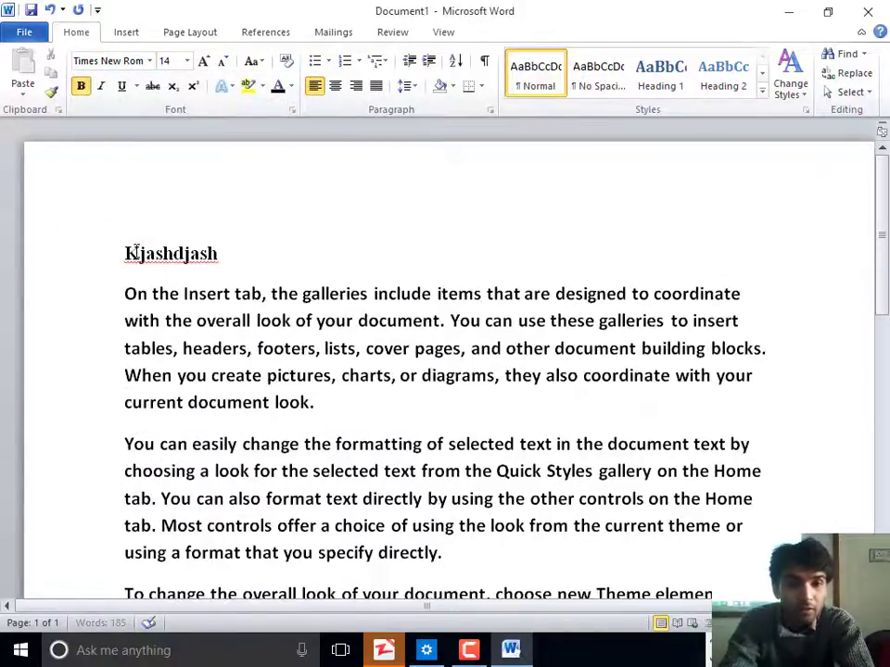
Step: Remove the bold formatting from the "Kjashdjash" line and from the "On the Insert tab" paragraph
{"action": "scroll", "coordinate": [135, 259], "scroll_direction": "down", "scroll_amount": 1}
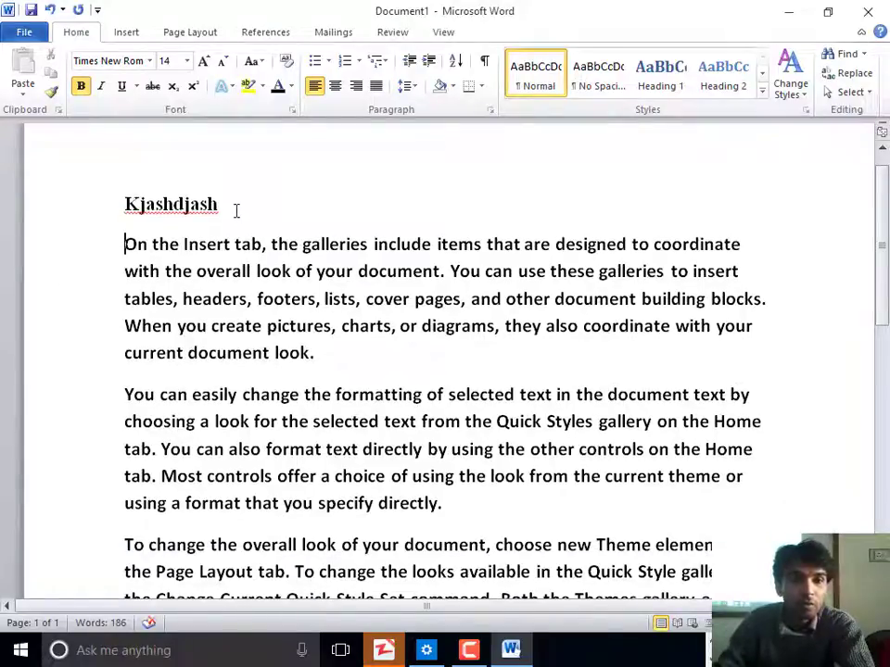
{"action": "left_click_drag", "start_coordinate": [235, 208], "coordinate": [97, 200]}
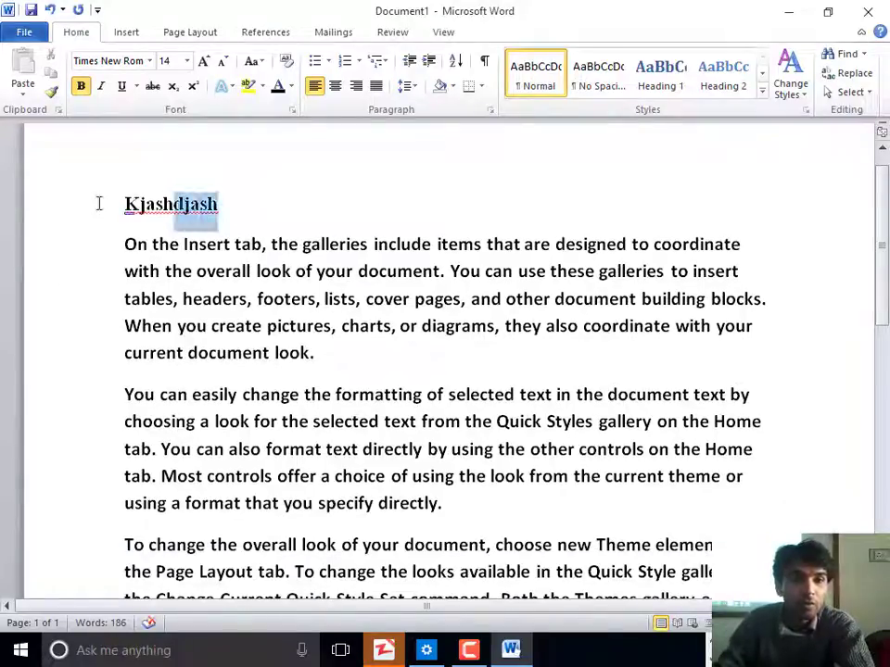
{"action": "left_click", "coordinate": [81, 85]}
{"action": "scroll", "coordinate": [278, 352], "scroll_direction": "up", "scroll_amount": 1}
{"action": "left_click_drag", "start_coordinate": [328, 398], "coordinate": [99, 290]}
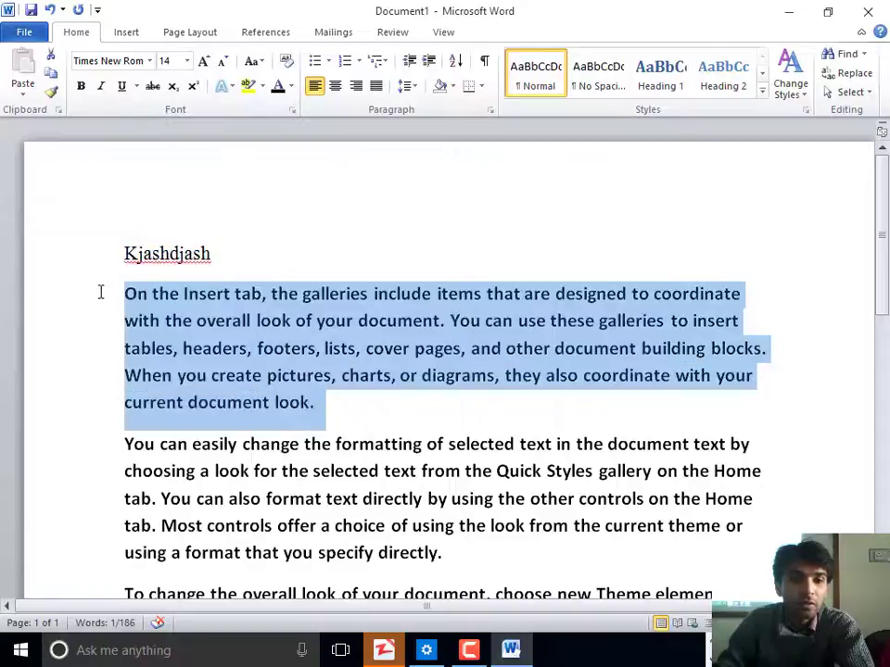
{"action": "left_click", "coordinate": [80, 85]}
{"action": "left_click", "coordinate": [281, 385]}
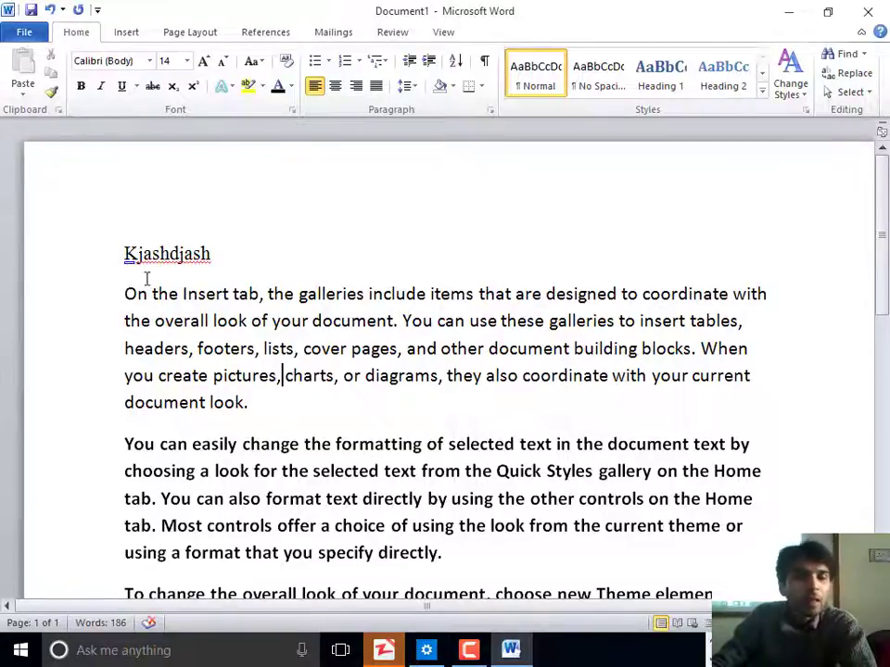
Step: Set the "On the Insert tab" paragraph to font size 18 and the Times New Roman font
{"action": "left_click_drag", "start_coordinate": [115, 288], "coordinate": [381, 393]}
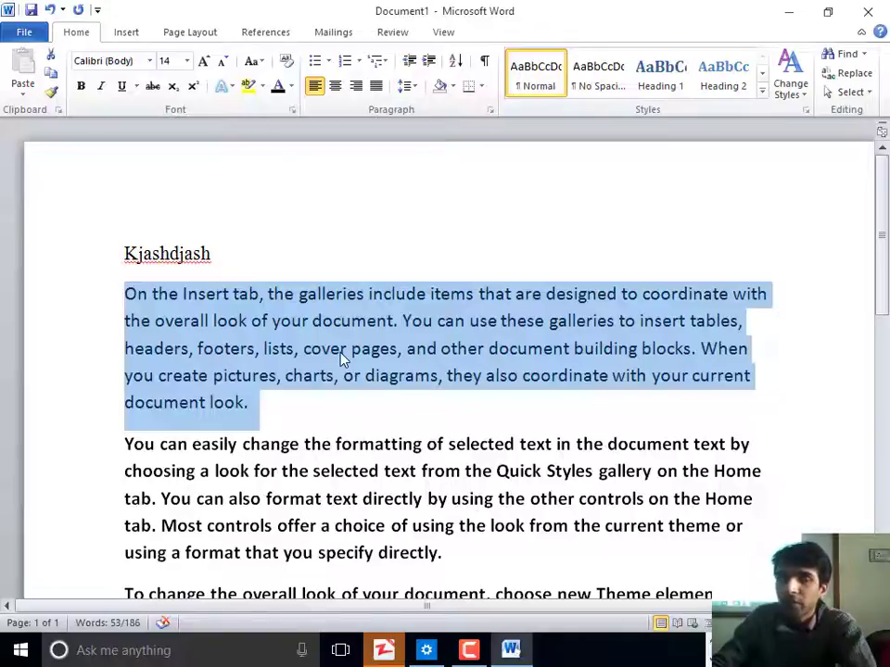
{"action": "left_click", "coordinate": [187, 64]}
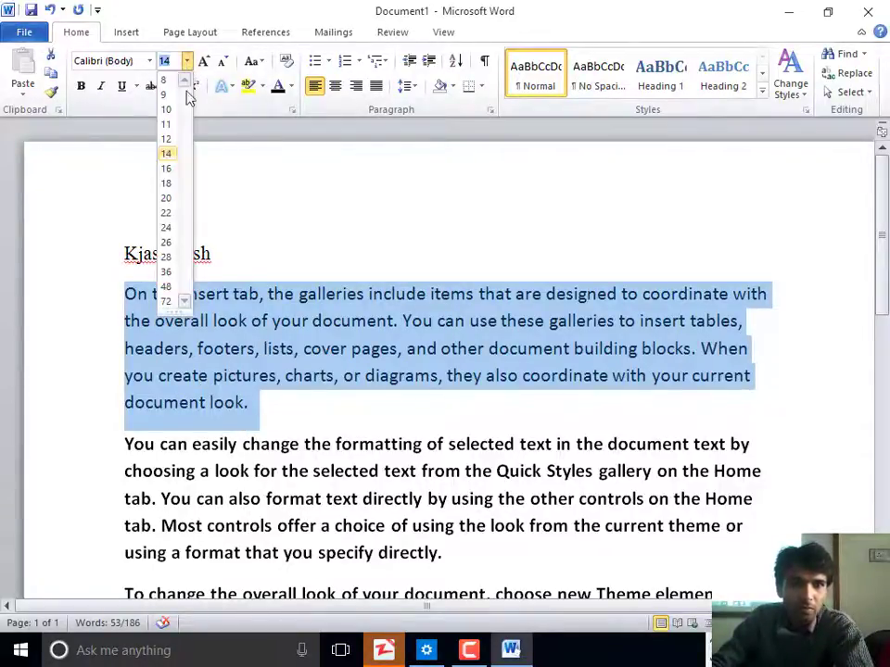
{"action": "left_click", "coordinate": [168, 184]}
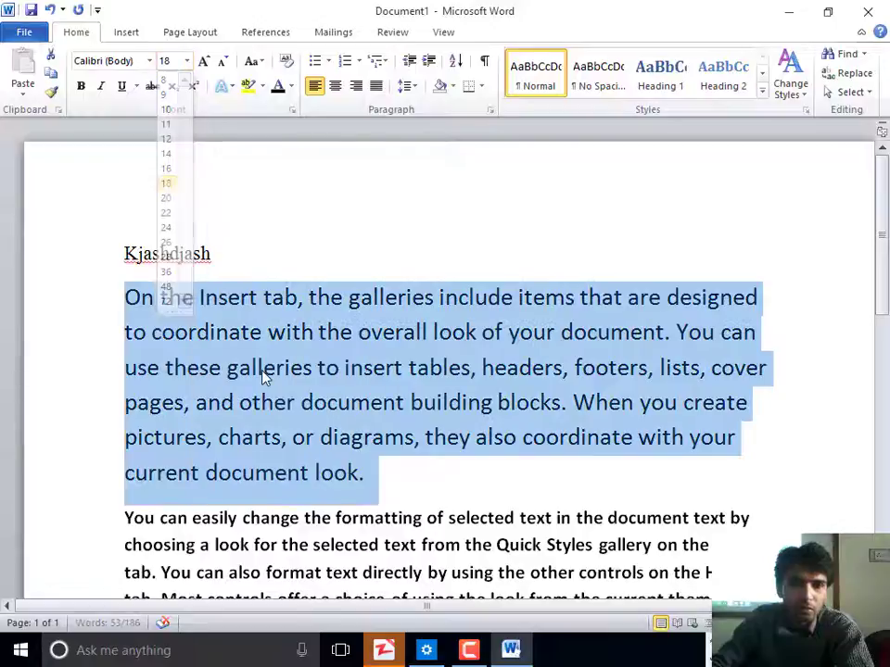
{"action": "left_click", "coordinate": [150, 60]}
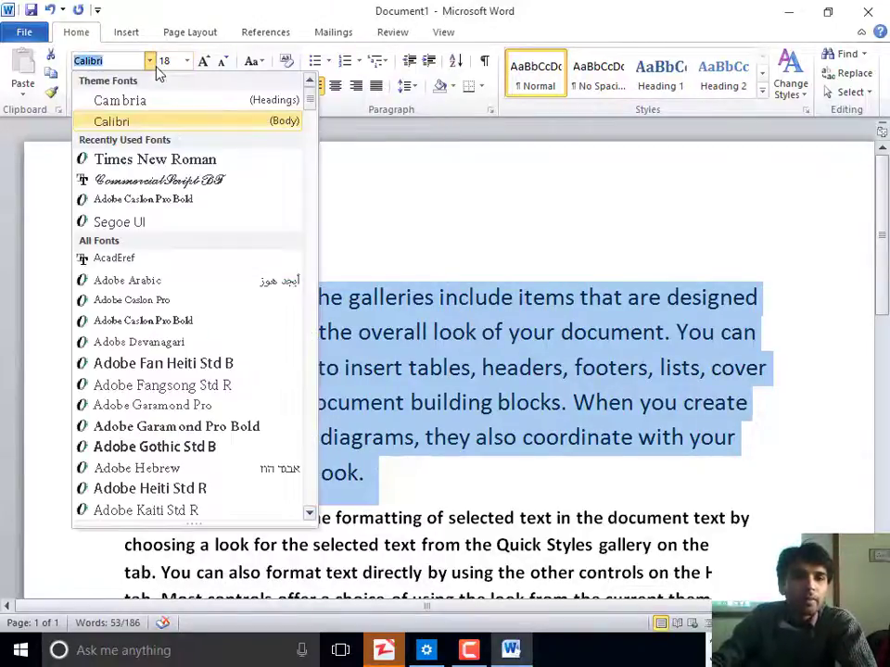
{"action": "left_click", "coordinate": [148, 160]}
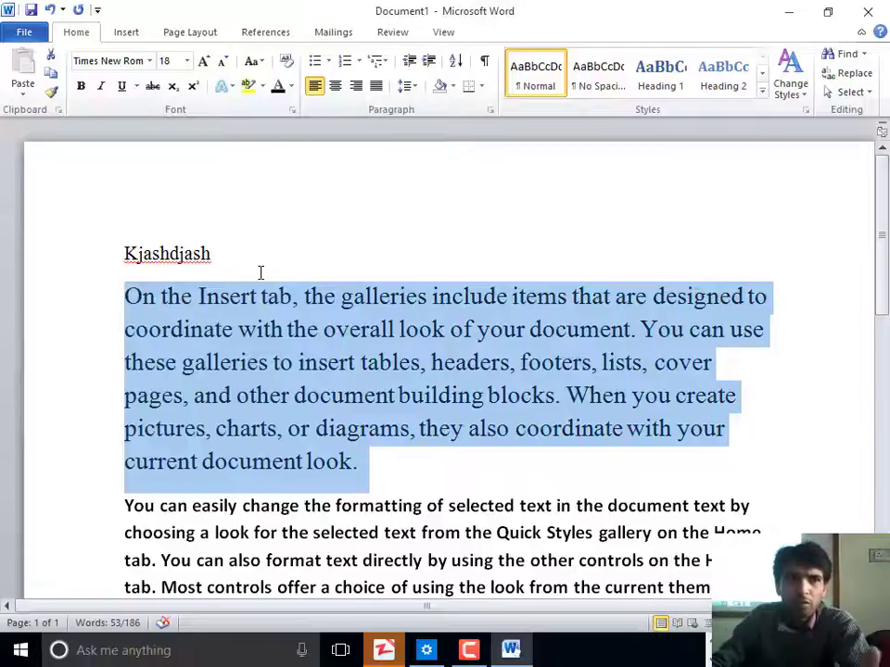
Step: Browse the available fonts and preview them on the "On the Insert tab" paragraph without applying a new one
{"action": "left_click", "coordinate": [150, 61]}
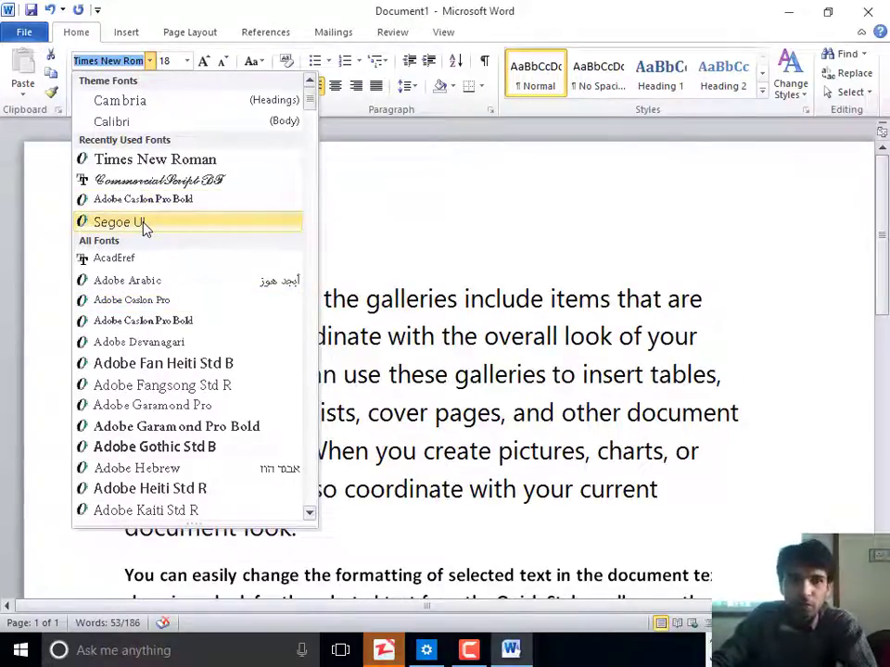
{"action": "scroll", "coordinate": [145, 269], "scroll_direction": "down", "scroll_amount": 3}
{"action": "scroll", "coordinate": [162, 422], "scroll_direction": "down", "scroll_amount": 10}
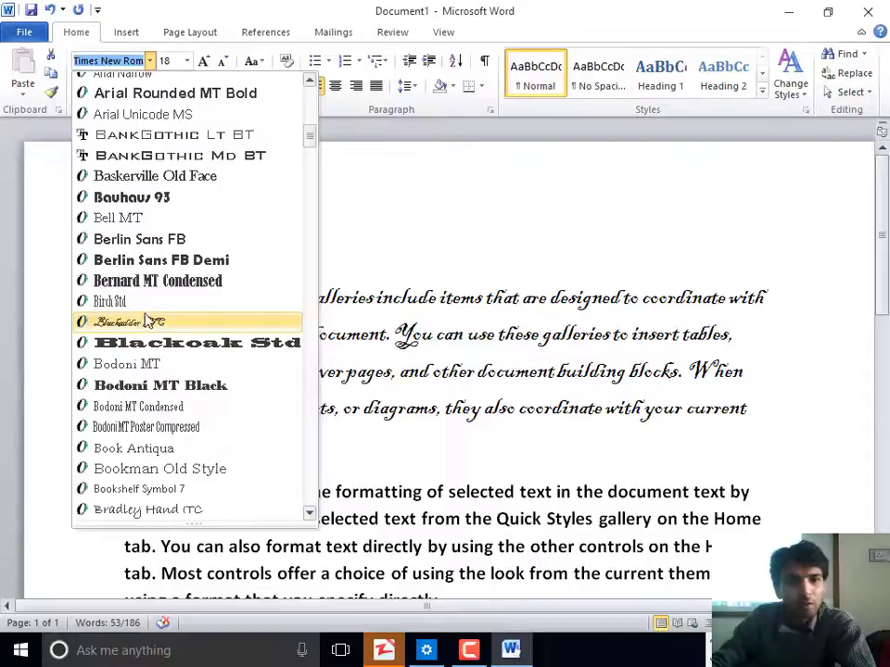
{"action": "scroll", "coordinate": [163, 278], "scroll_direction": "up", "scroll_amount": 5}
{"action": "scroll", "coordinate": [167, 278], "scroll_direction": "up", "scroll_amount": 6}
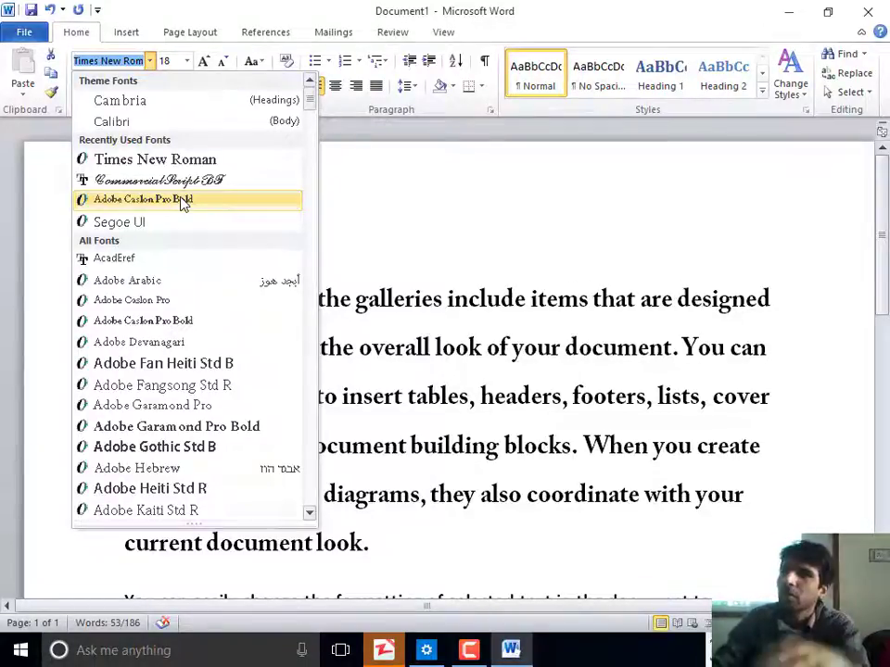
Step: Set the font size of the "On the Insert tab" paragraph to the custom value 25, followed by the preset 22
{"action": "left_click", "coordinate": [163, 60]}
{"action": "left_click", "coordinate": [187, 62]}
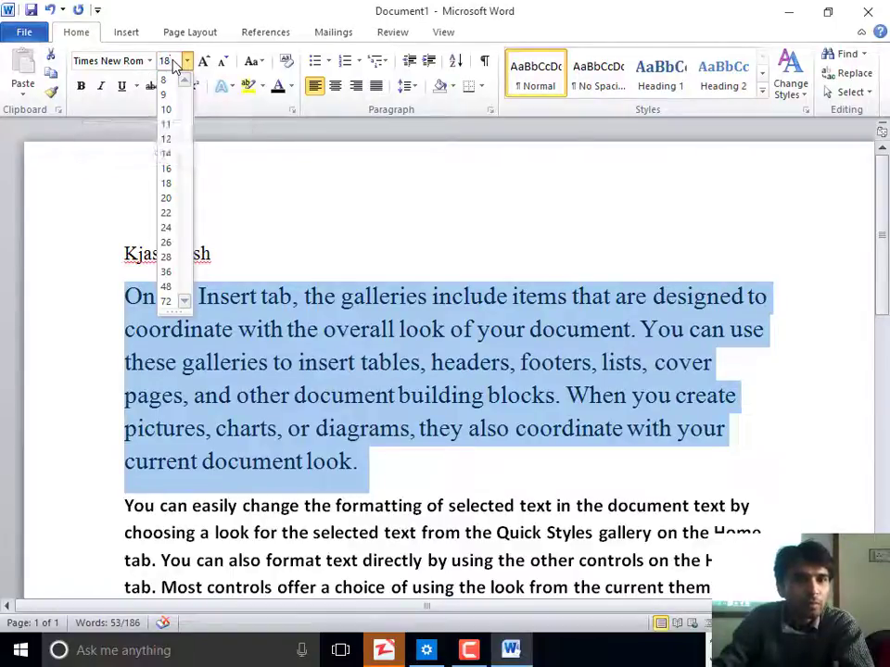
{"action": "type", "text": "25"}
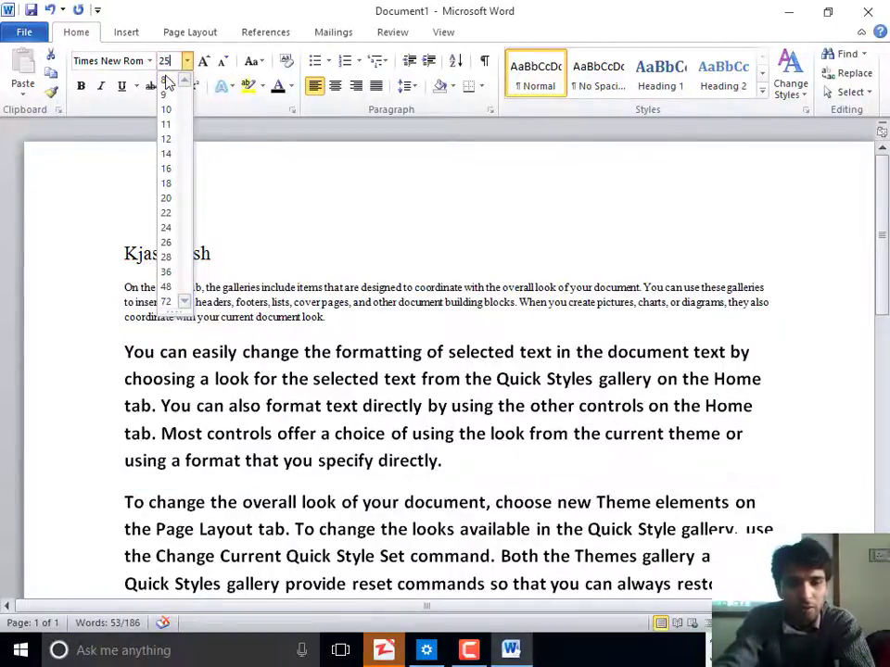
{"action": "key", "text": "Return"}
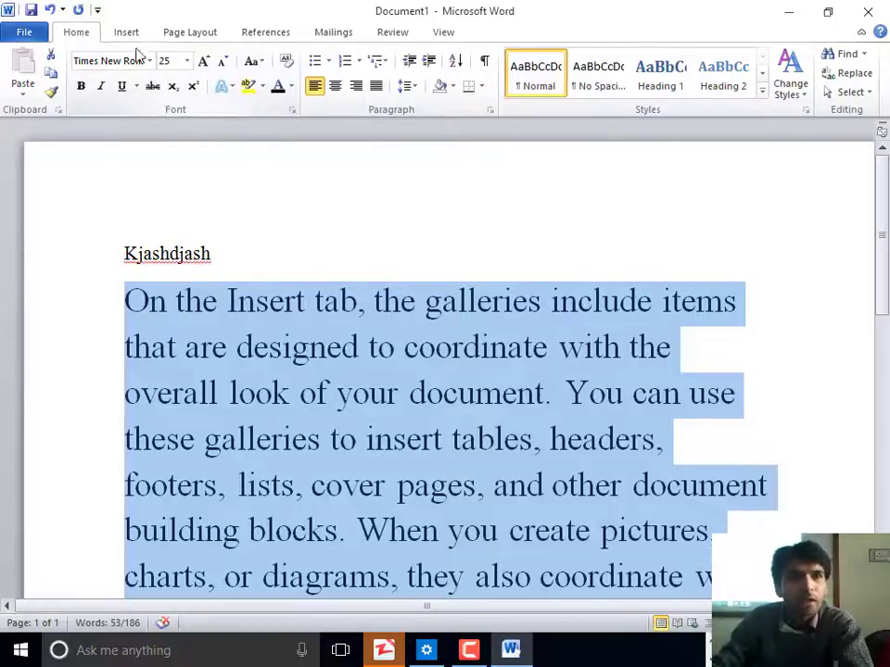
{"action": "left_click", "coordinate": [187, 62]}
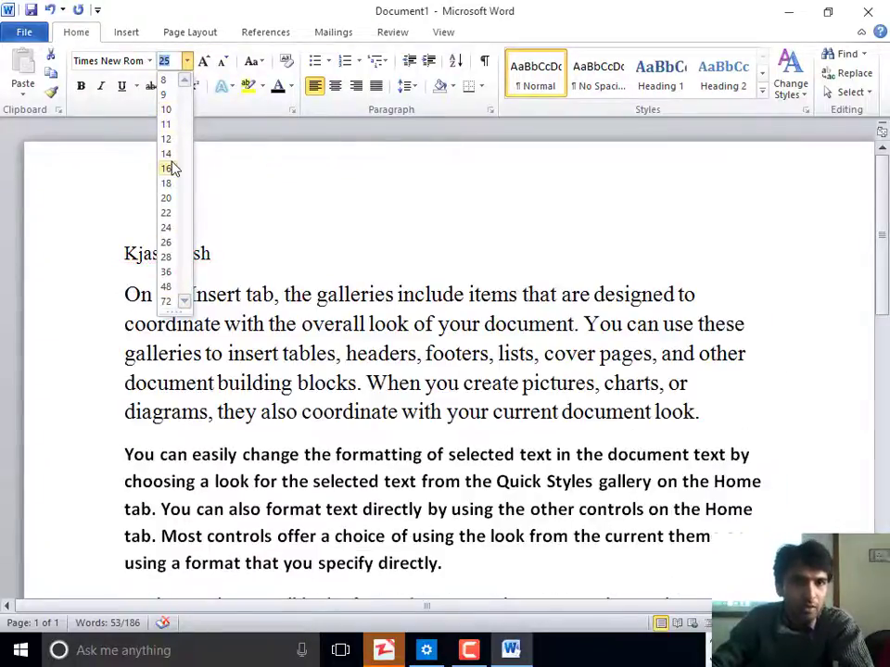
{"action": "left_click", "coordinate": [167, 212]}
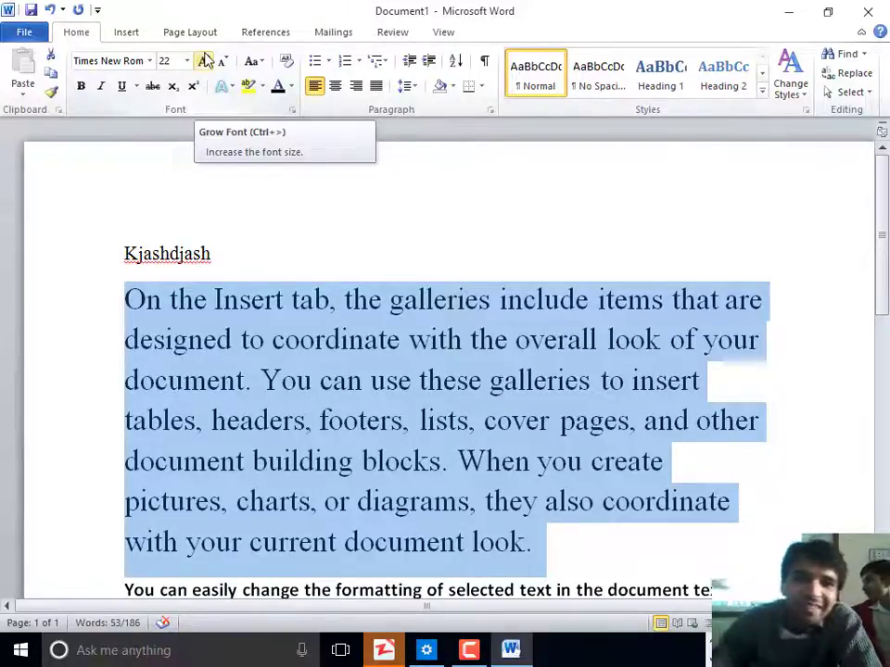
Step: Try the custom font sizes 1 and 92 on the "On the Insert tab" paragraph
{"action": "left_click", "coordinate": [187, 63]}
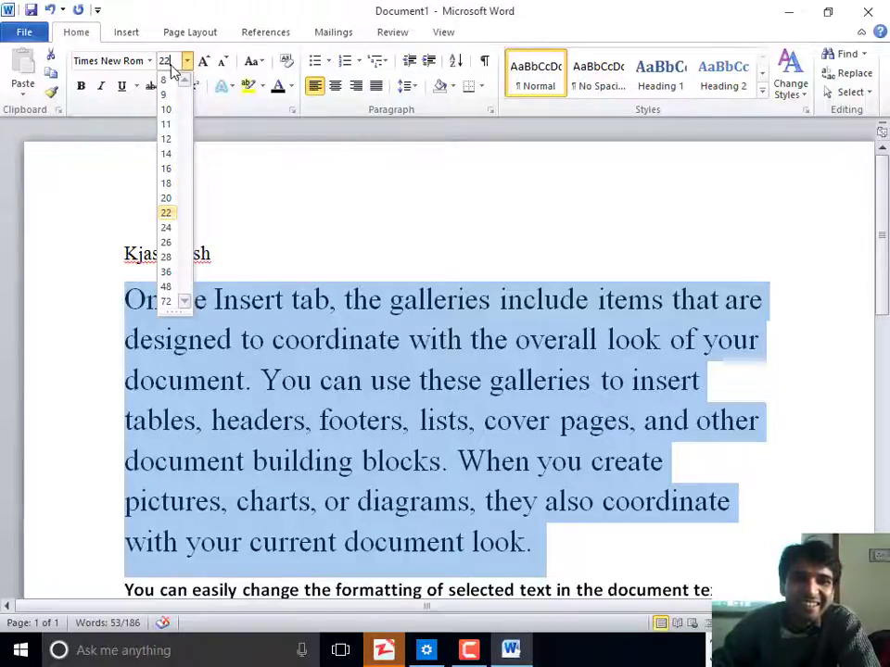
{"action": "left_click", "coordinate": [158, 65]}
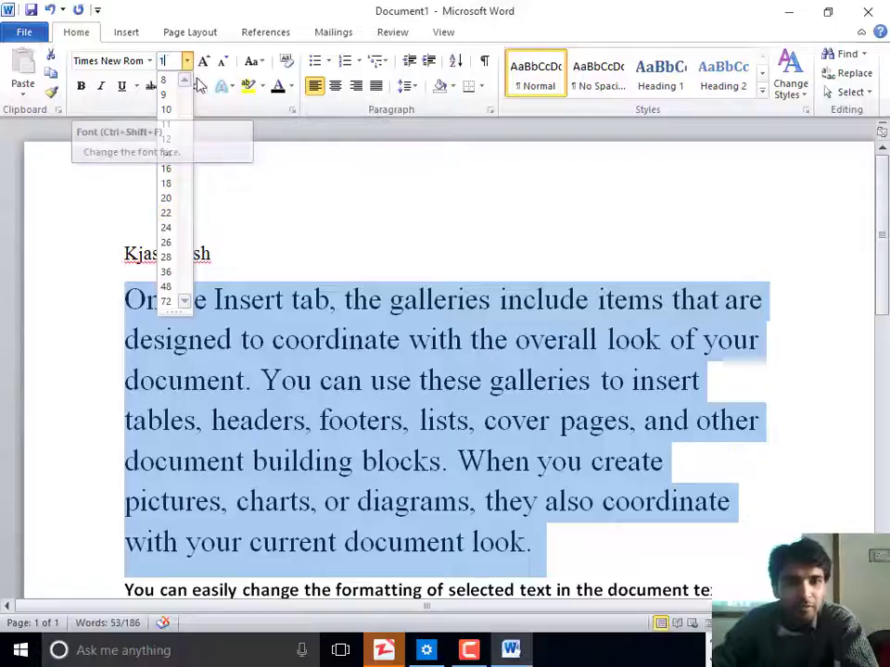
{"action": "type", "text": "1"}
{"action": "key", "text": "Return"}
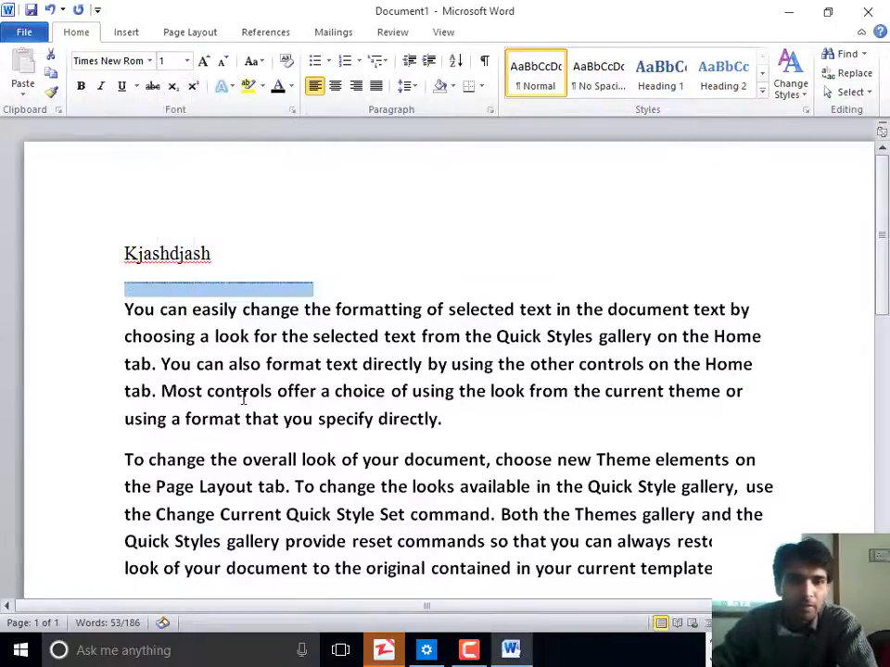
{"action": "left_click", "coordinate": [160, 61]}
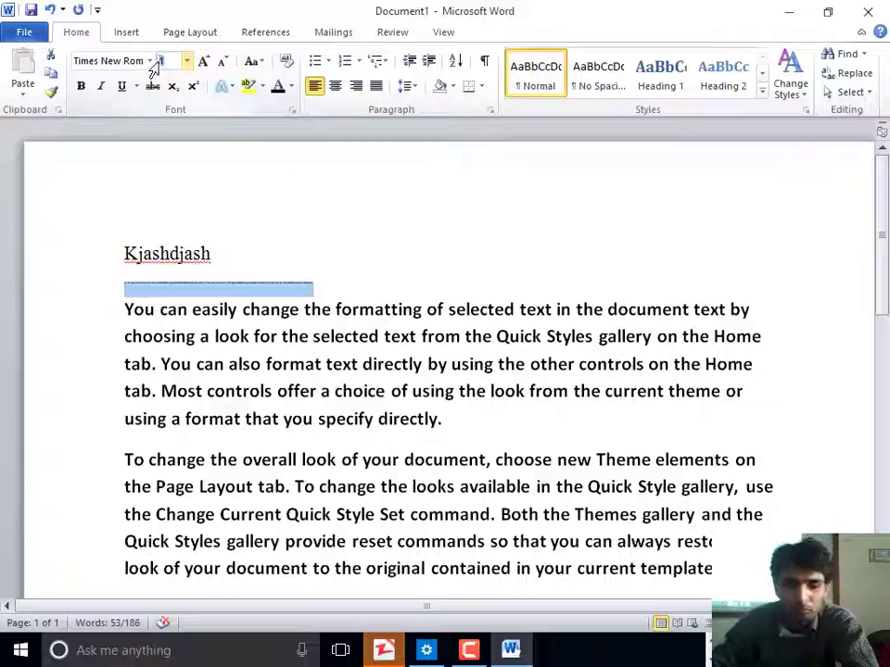
{"action": "type", "text": "92"}
{"action": "key", "text": "Return"}
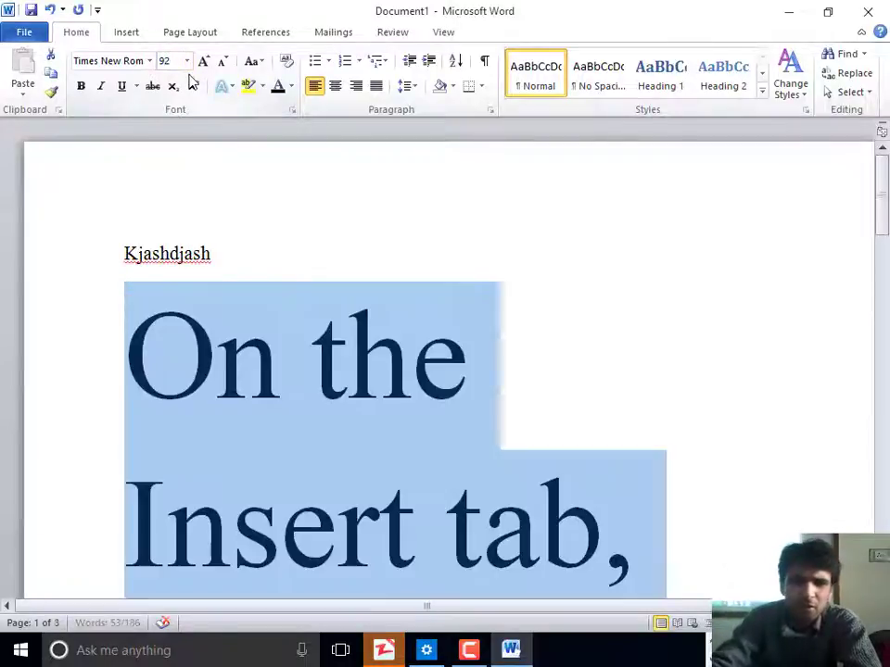
Step: Apply the largest preset font size, 72, to the "On the Insert tab" paragraph and return it to 22
{"action": "left_click", "coordinate": [173, 65]}
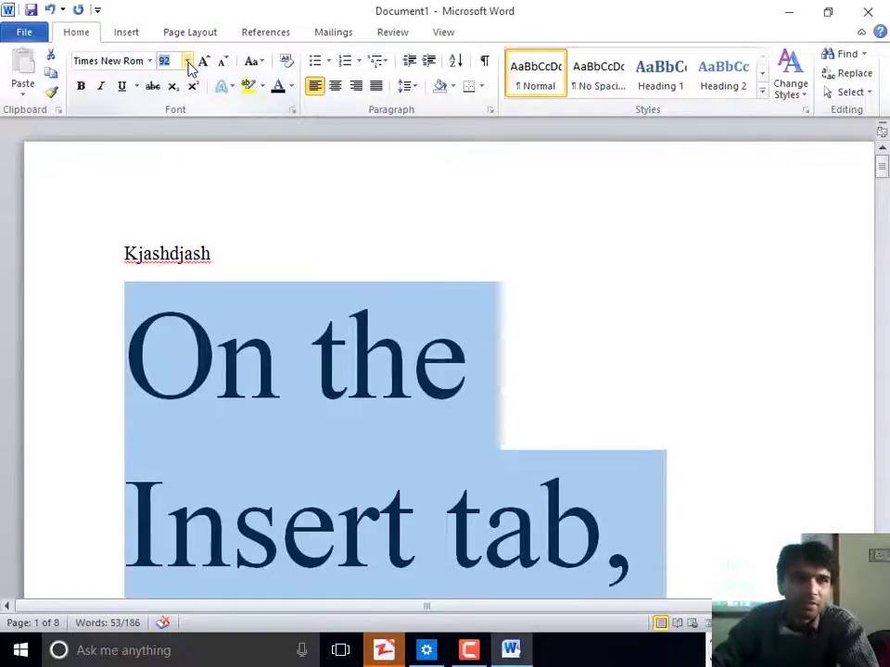
{"action": "left_click", "coordinate": [187, 62]}
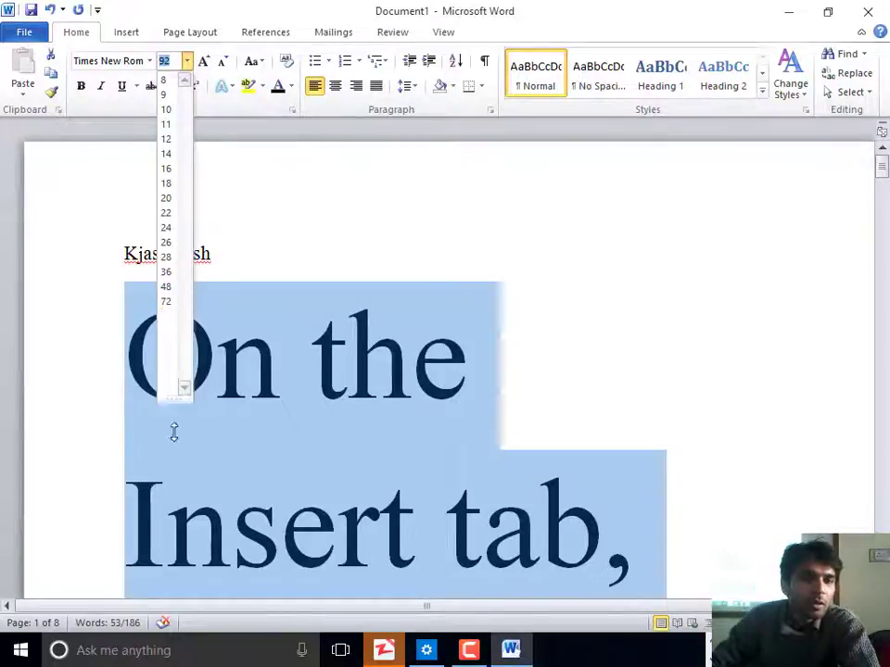
{"action": "left_click", "coordinate": [166, 302]}
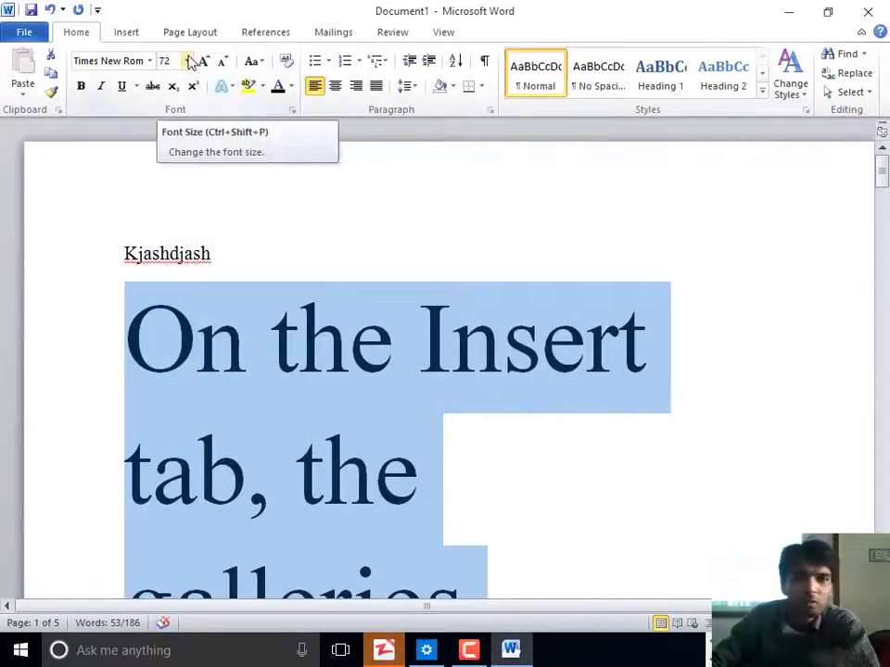
{"action": "left_click", "coordinate": [187, 60]}
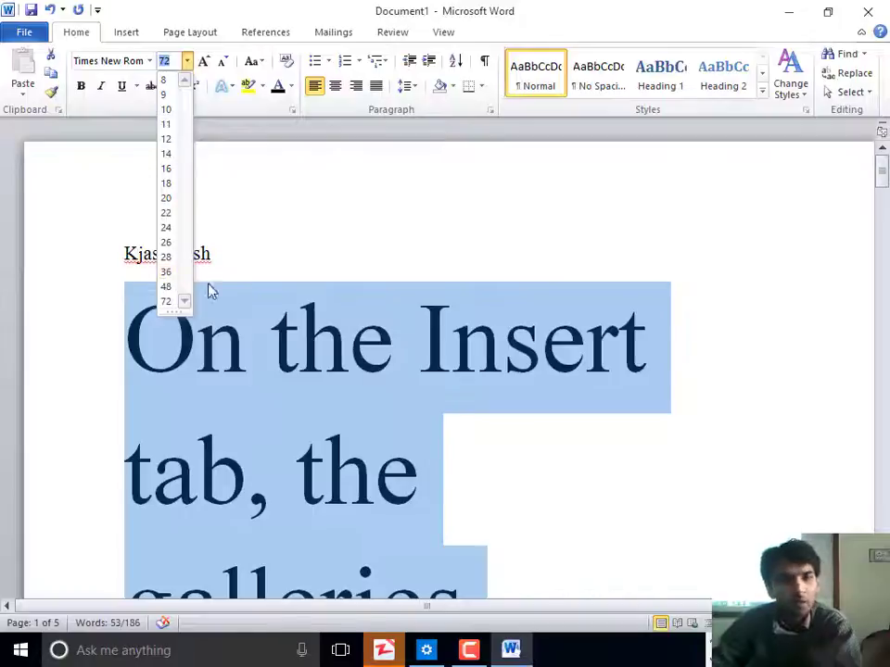
{"action": "left_click", "coordinate": [260, 340]}
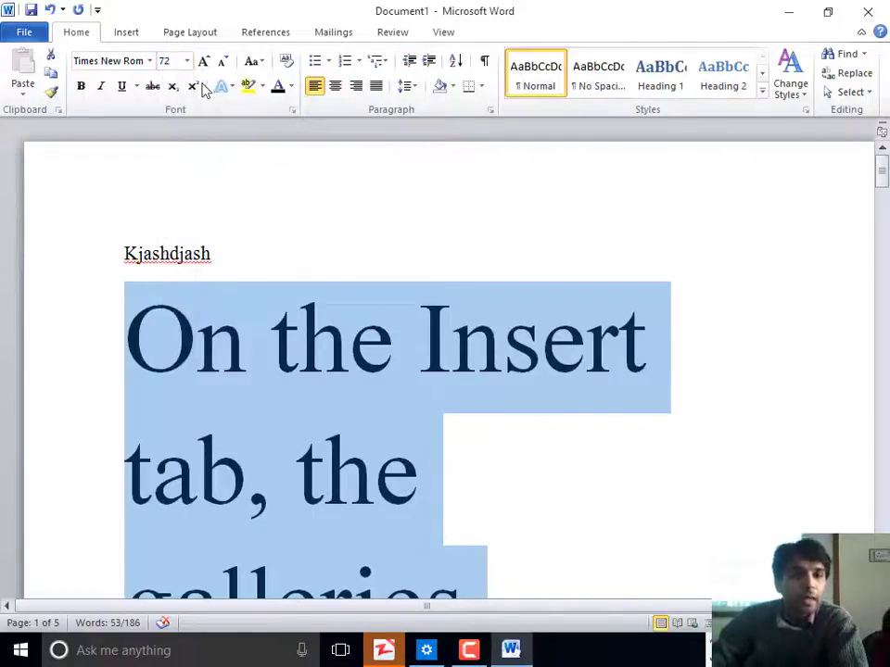
{"action": "left_click", "coordinate": [187, 60]}
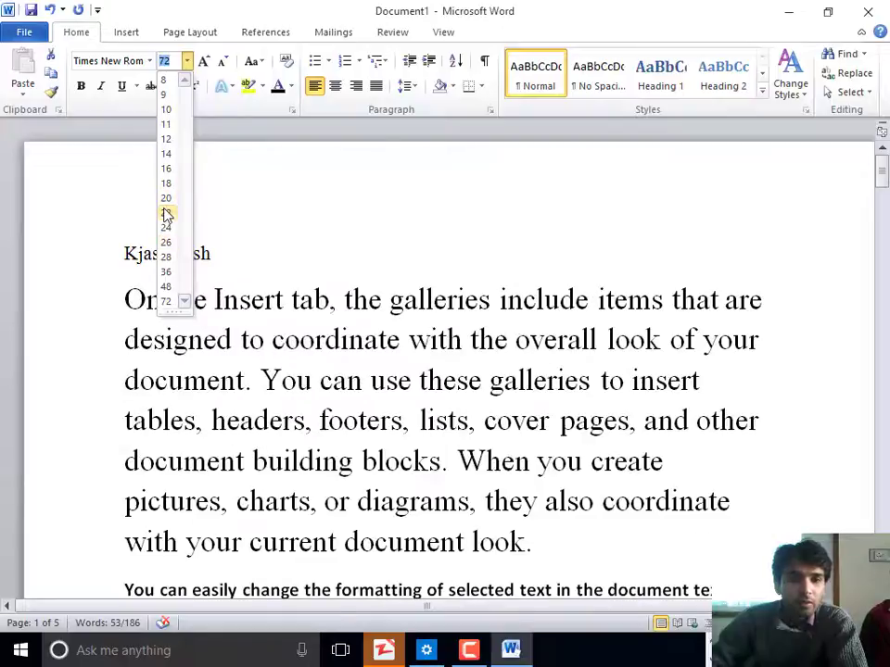
{"action": "left_click", "coordinate": [167, 212]}
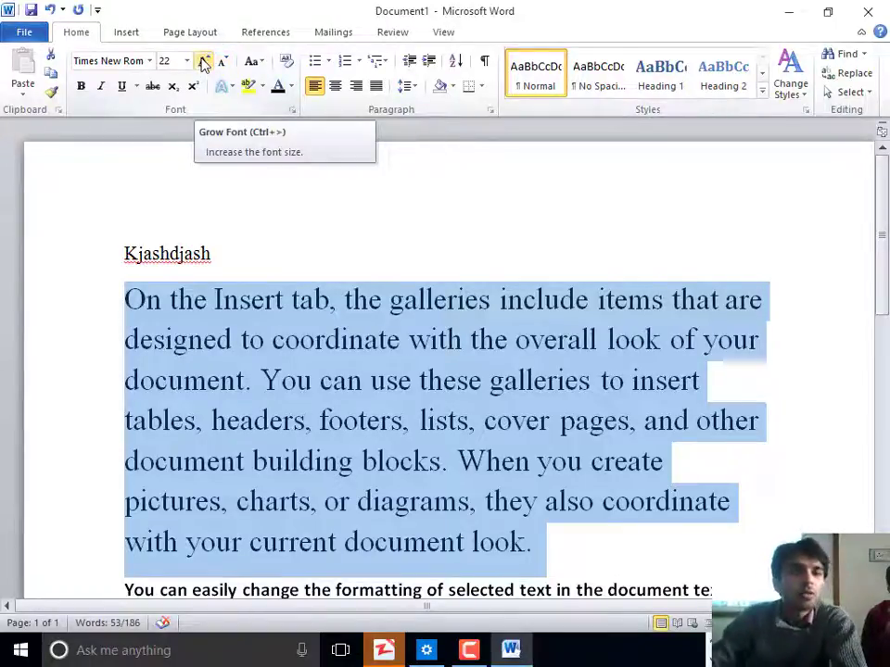
Step: Enlarge the "On the Insert tab" paragraph stepwise with Grow Font up to size 160
{"action": "left_click", "coordinate": [205, 62]}
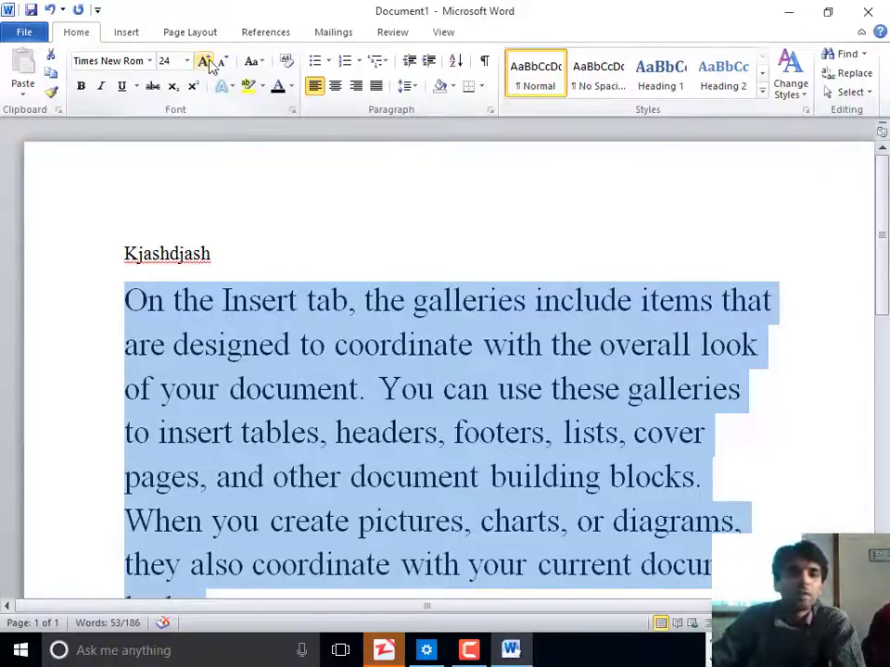
{"action": "left_click", "coordinate": [205, 61]}
{"action": "left_click", "coordinate": [204, 61]}
{"action": "left_click", "coordinate": [205, 62]}
{"action": "left_click", "coordinate": [205, 61]}
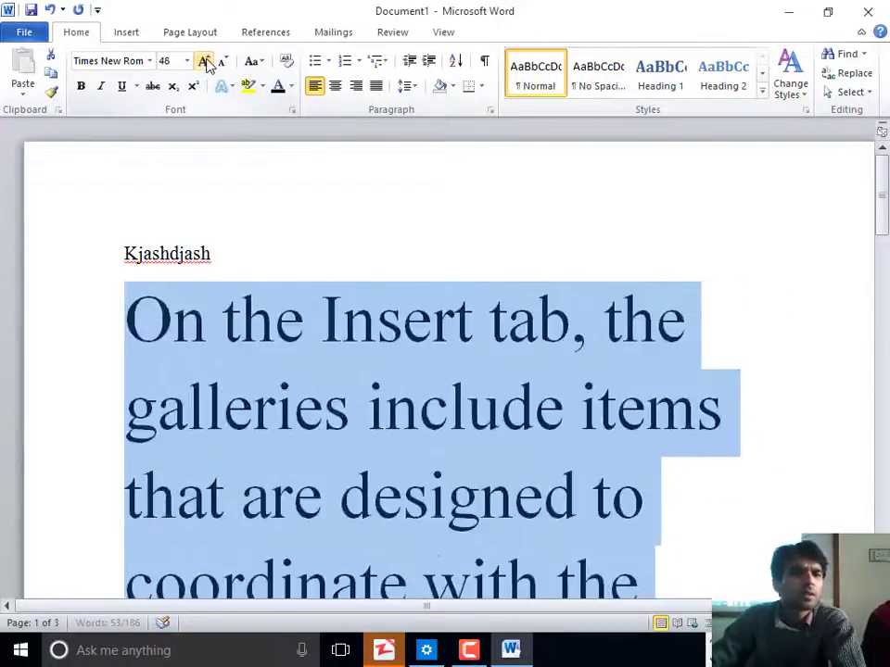
{"action": "left_click", "coordinate": [205, 61]}
{"action": "left_click", "coordinate": [205, 61]}
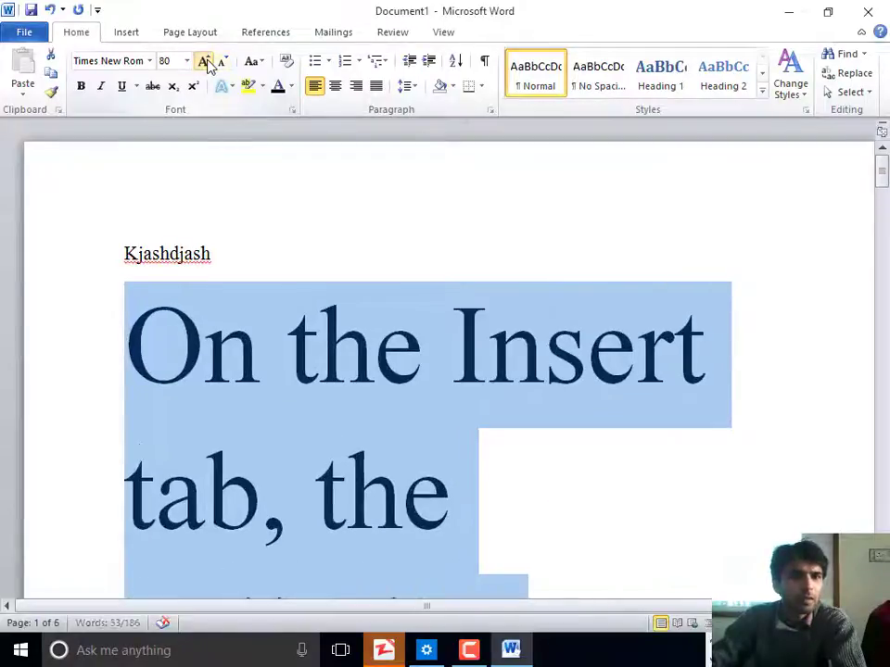
{"action": "left_click", "coordinate": [206, 61]}
{"action": "left_click", "coordinate": [206, 61]}
{"action": "left_click", "coordinate": [206, 61]}
{"action": "left_click", "coordinate": [206, 61]}
{"action": "left_click", "coordinate": [206, 61]}
{"action": "left_click", "coordinate": [206, 62]}
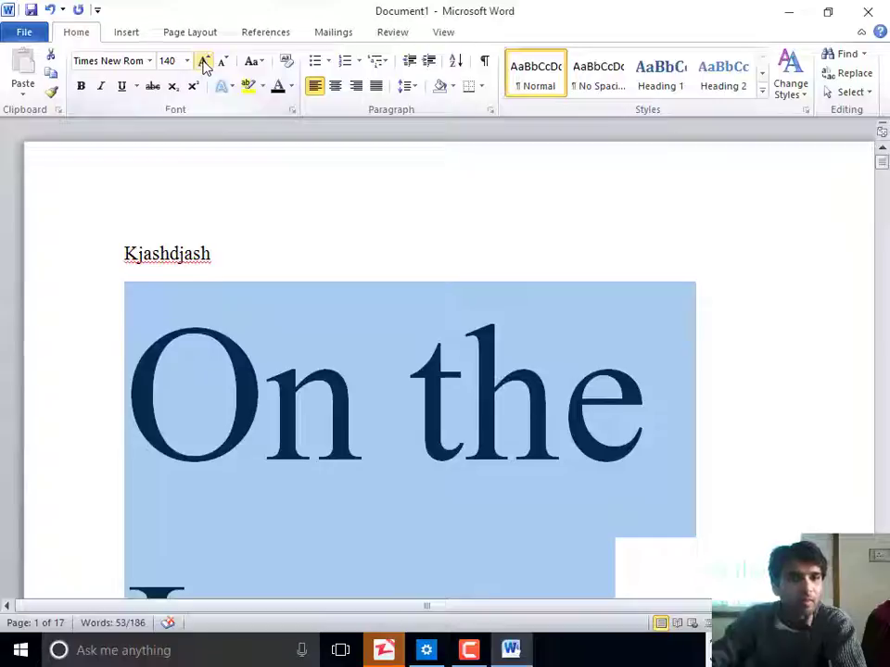
{"action": "left_click", "coordinate": [206, 61]}
{"action": "left_click", "coordinate": [206, 61]}
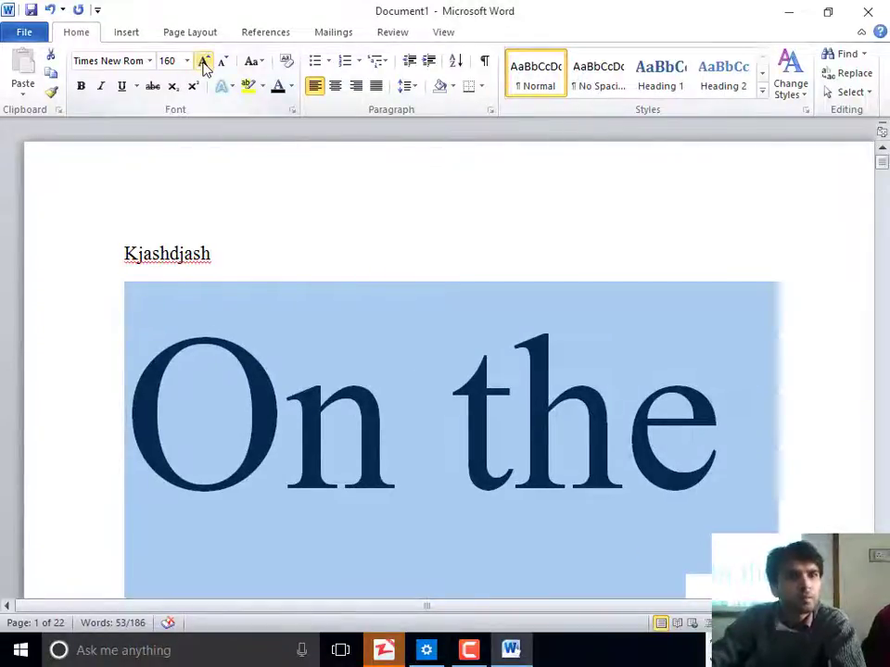
Step: Reduce the "On the Insert tab" paragraph stepwise with Shrink Font down to size 18
{"action": "left_click", "coordinate": [221, 63]}
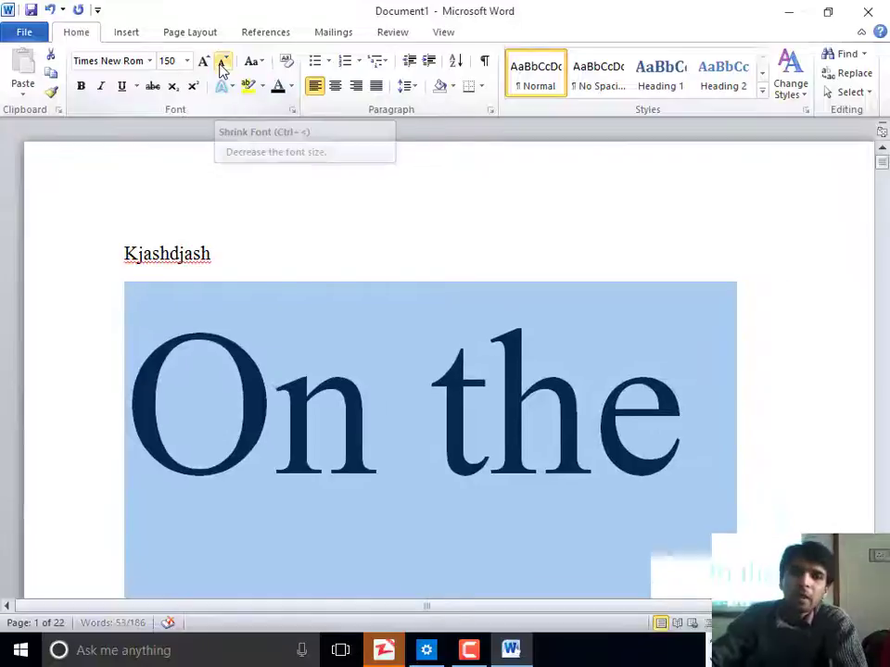
{"action": "left_click", "coordinate": [221, 63]}
{"action": "left_click", "coordinate": [222, 63]}
{"action": "left_click", "coordinate": [221, 63]}
{"action": "left_click", "coordinate": [222, 63]}
{"action": "left_click", "coordinate": [221, 63]}
{"action": "left_click", "coordinate": [221, 63]}
{"action": "left_click", "coordinate": [221, 63]}
{"action": "left_click", "coordinate": [222, 63]}
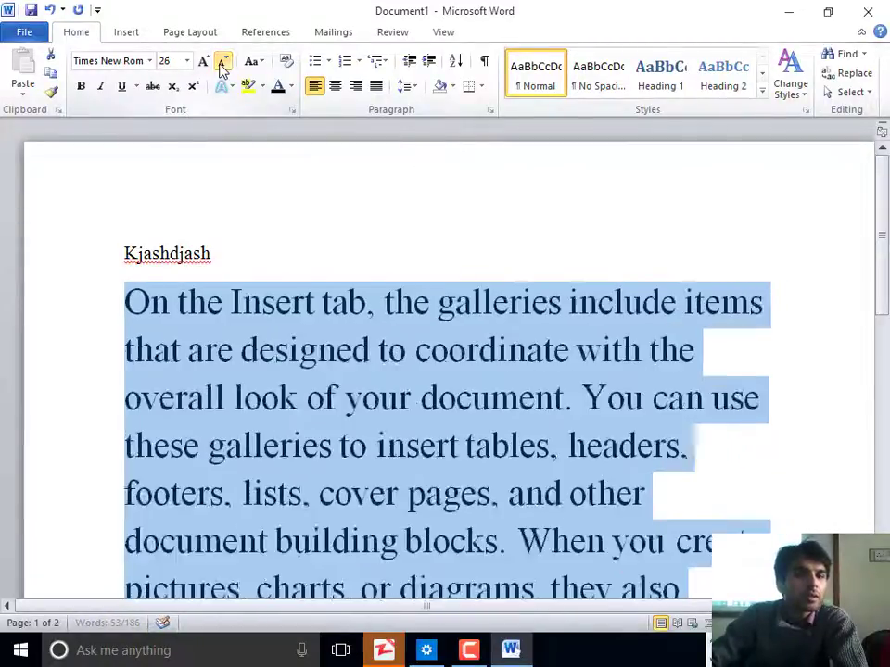
{"action": "left_click", "coordinate": [221, 63]}
{"action": "left_click", "coordinate": [222, 63]}
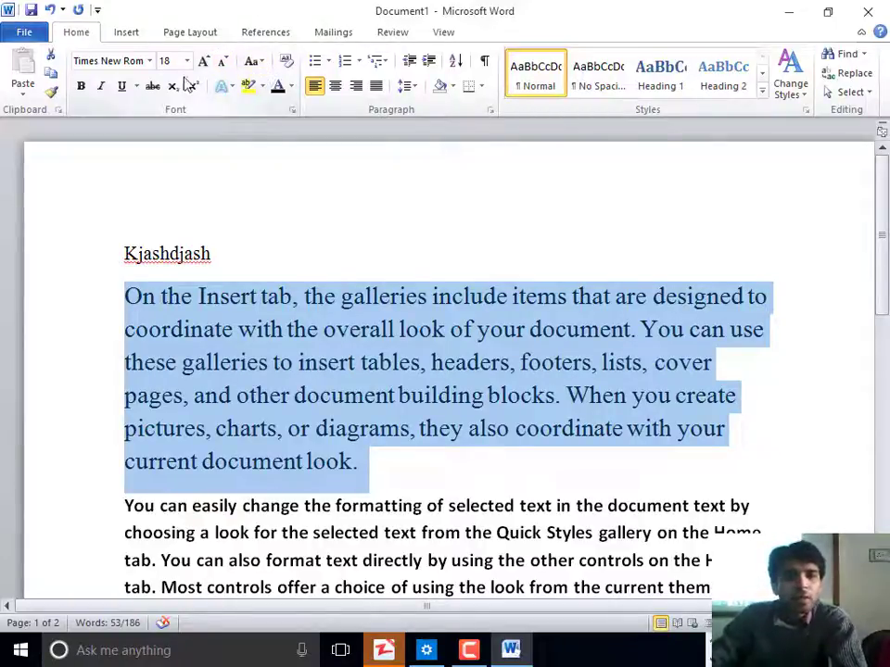
Step: Change the case of the "On the Insert tab" paragraph to lowercase
{"action": "left_click", "coordinate": [263, 62]}
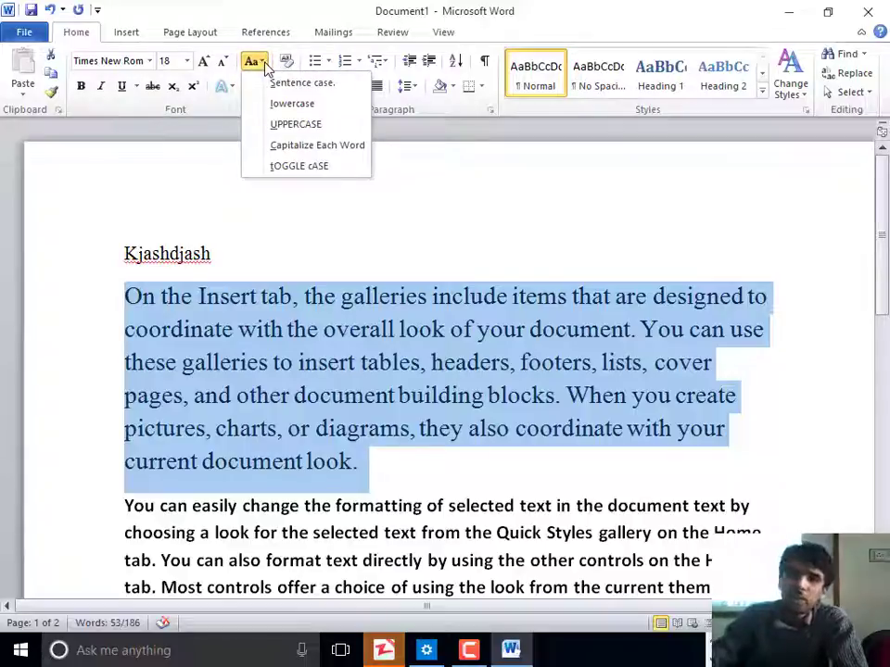
{"action": "key", "text": "Escape"}
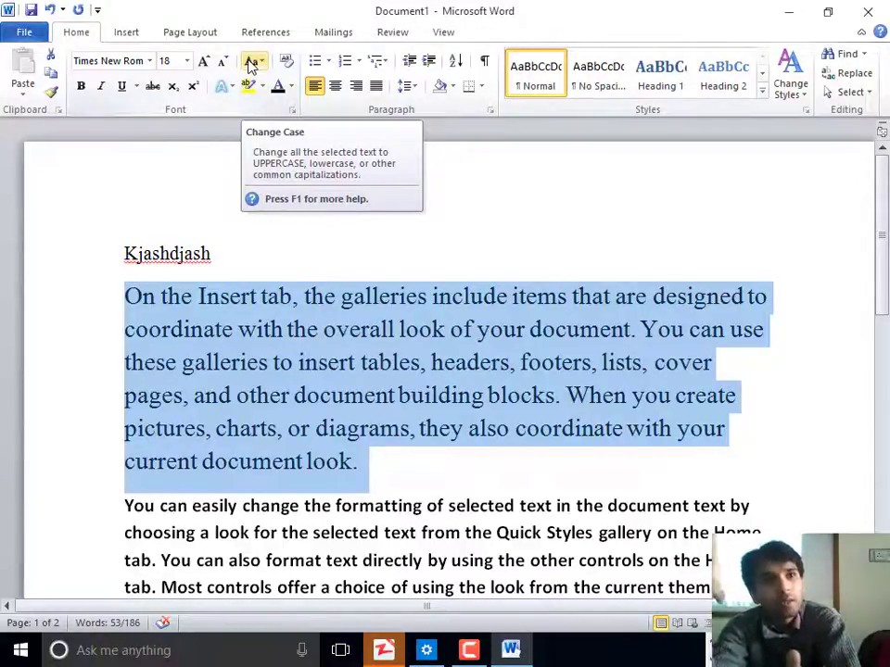
{"action": "left_click", "coordinate": [260, 62]}
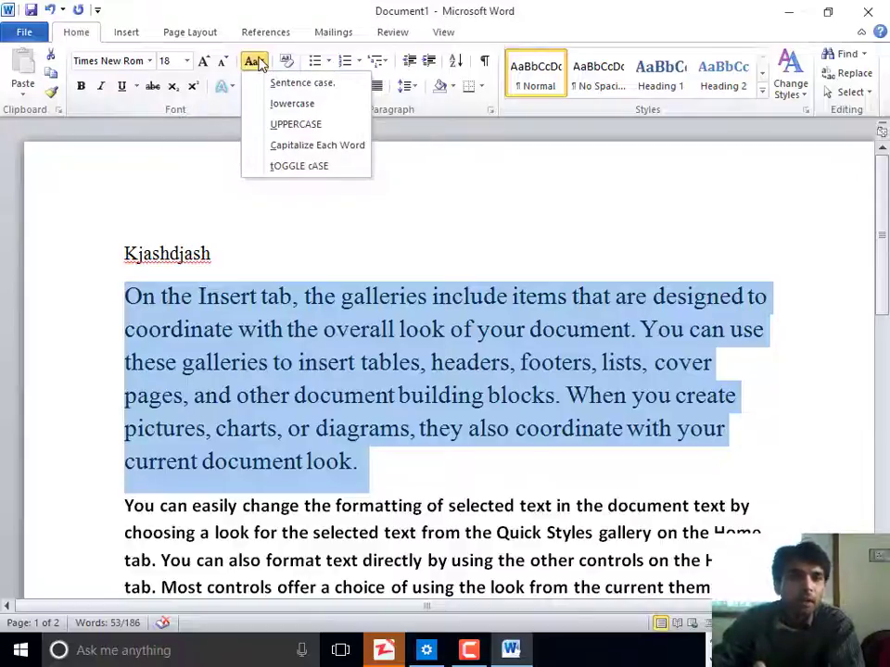
{"action": "left_click", "coordinate": [276, 103]}
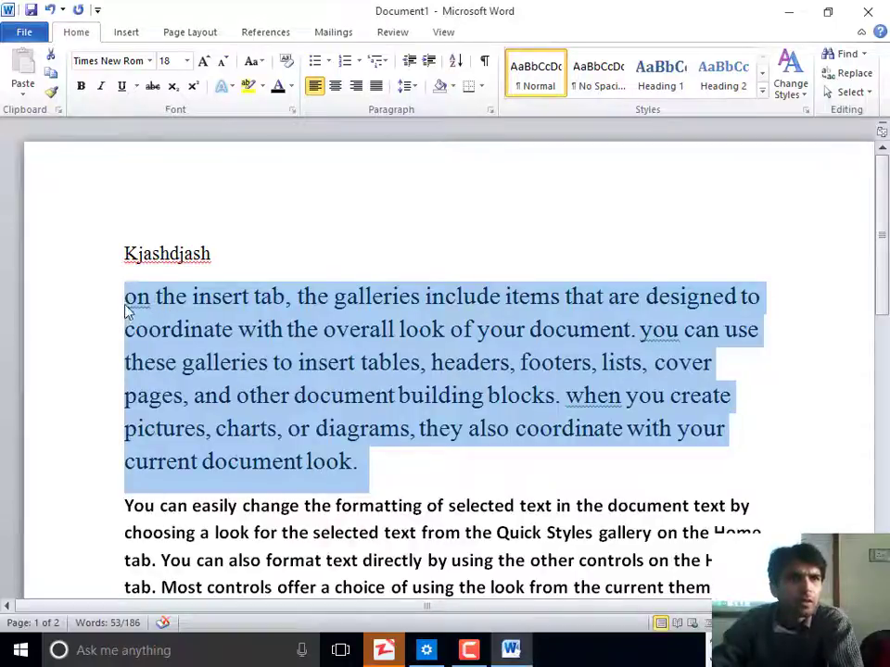
Step: Make the "On the Insert tab" paragraph bold and change its case to UPPERCASE
{"action": "left_click", "coordinate": [258, 70]}
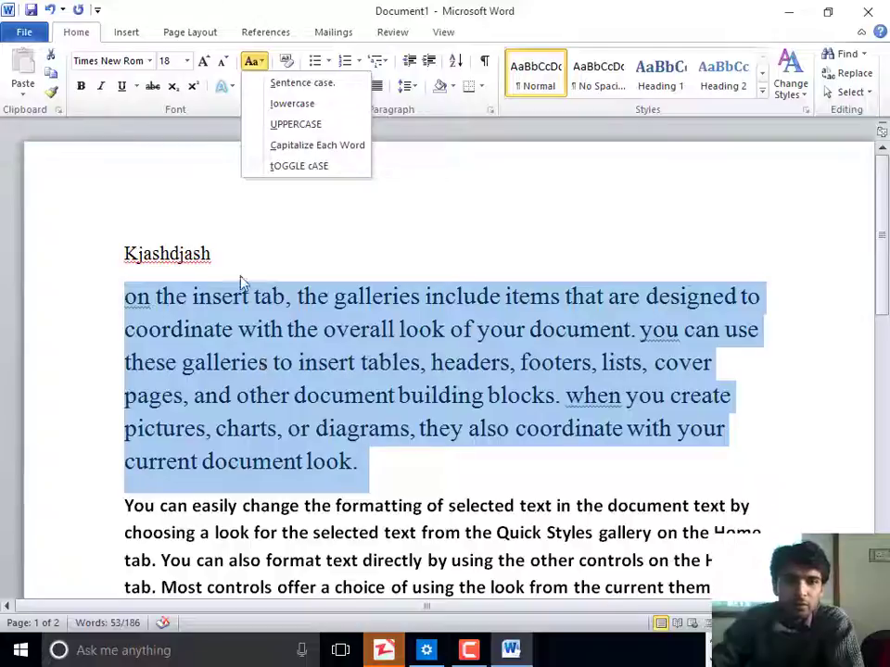
{"action": "left_click", "coordinate": [81, 86]}
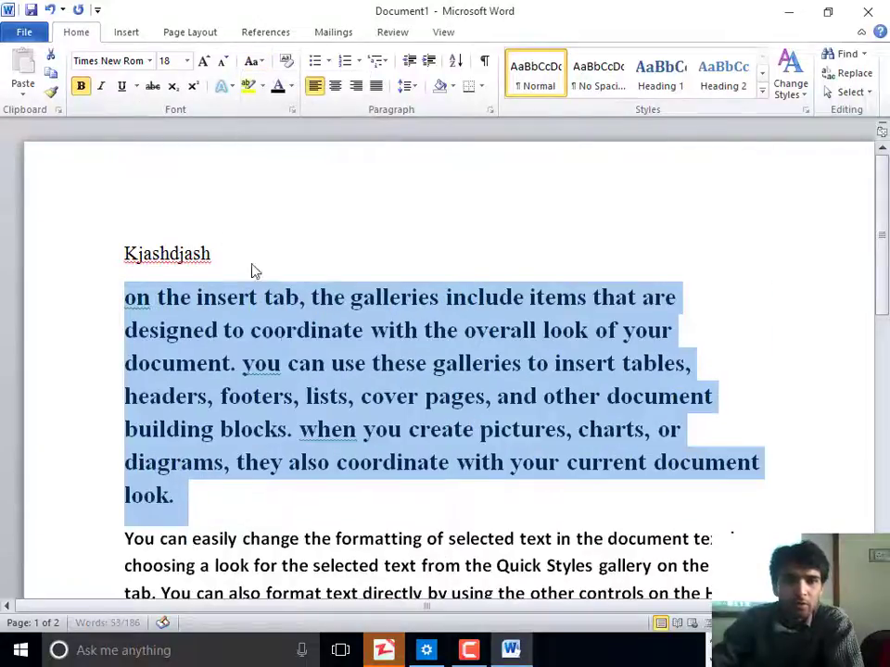
{"action": "left_click", "coordinate": [258, 63]}
{"action": "left_click", "coordinate": [286, 126]}
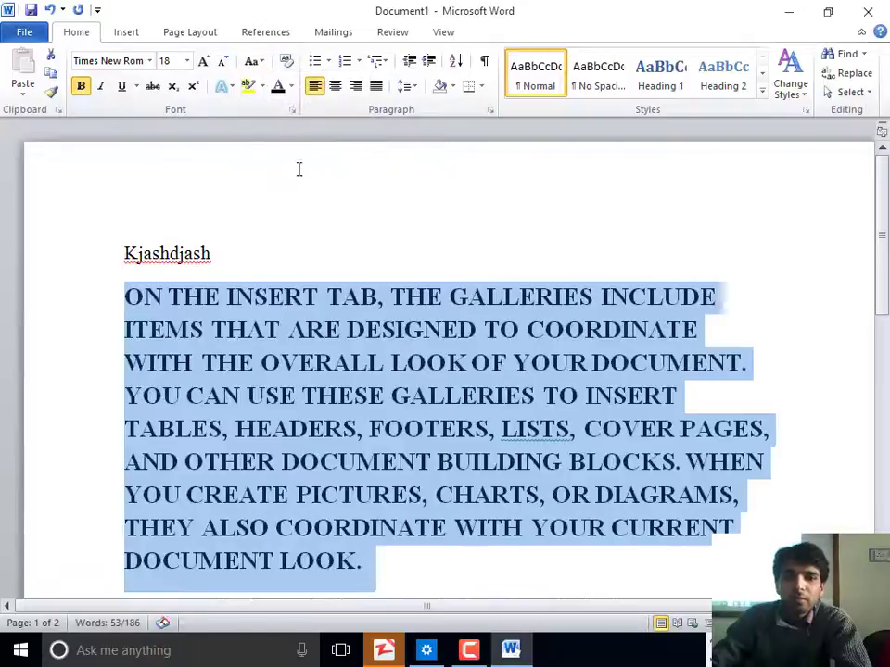
Step: Change the case of the "On the Insert tab" paragraph to Capitalize Each Word and invert it with tOGGLE cASE
{"action": "left_click", "coordinate": [260, 63]}
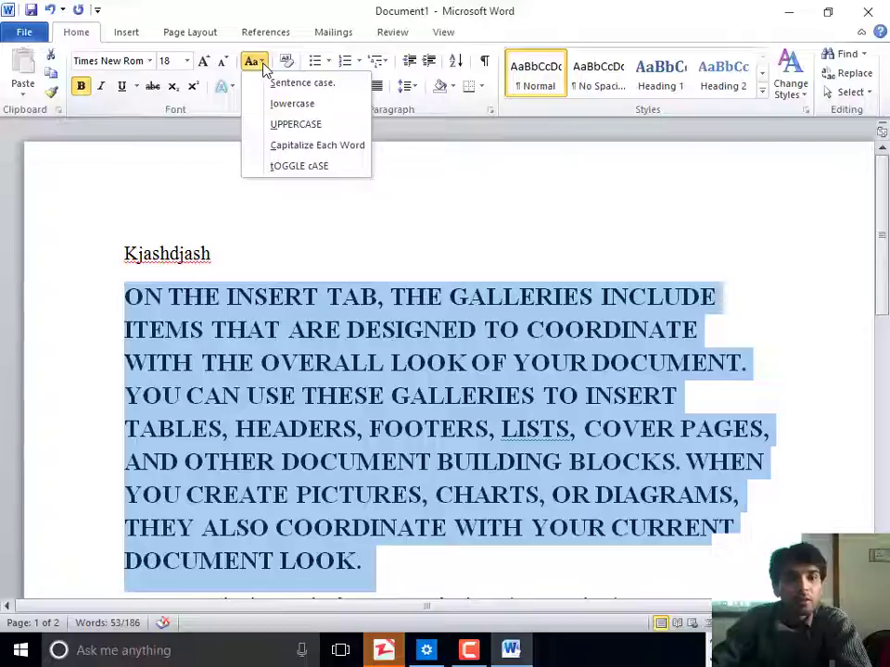
{"action": "left_click", "coordinate": [307, 147]}
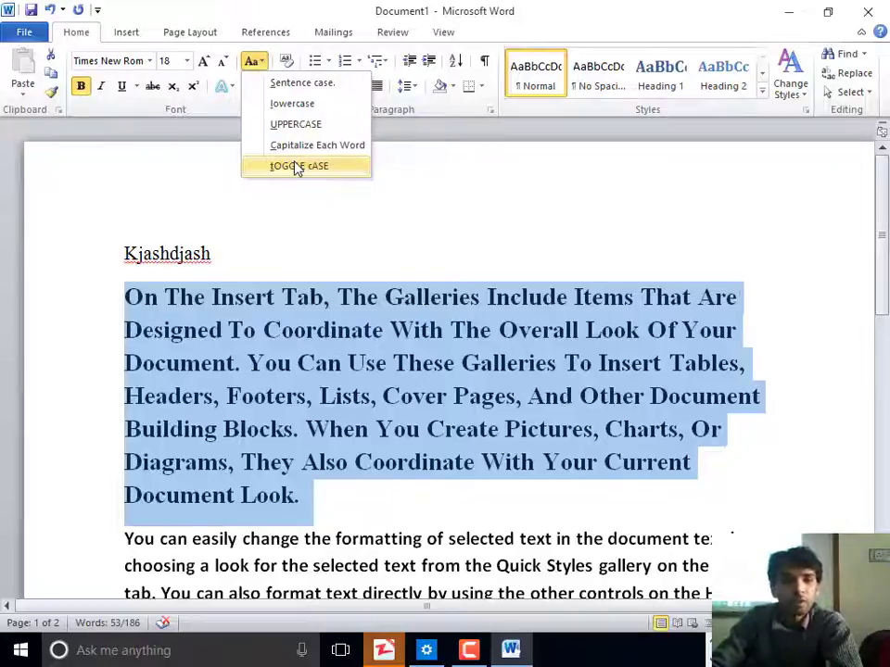
{"action": "left_click", "coordinate": [297, 166]}
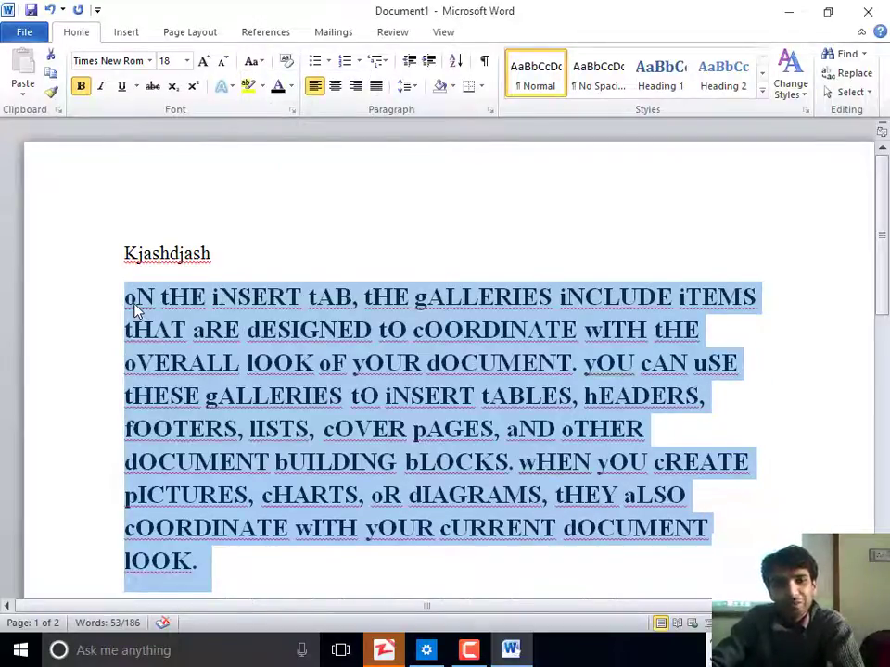
Step: Change the "On the Insert tab" paragraph to lowercase and apply tOGGLE cASE to turn it into capitals
{"action": "left_click", "coordinate": [258, 67]}
{"action": "left_click", "coordinate": [276, 105]}
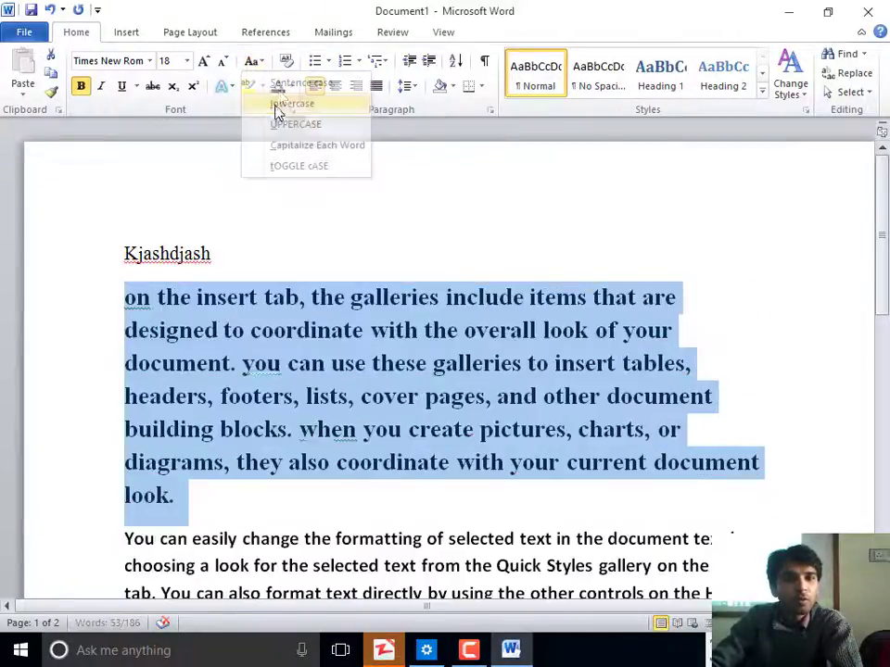
{"action": "left_click", "coordinate": [255, 62]}
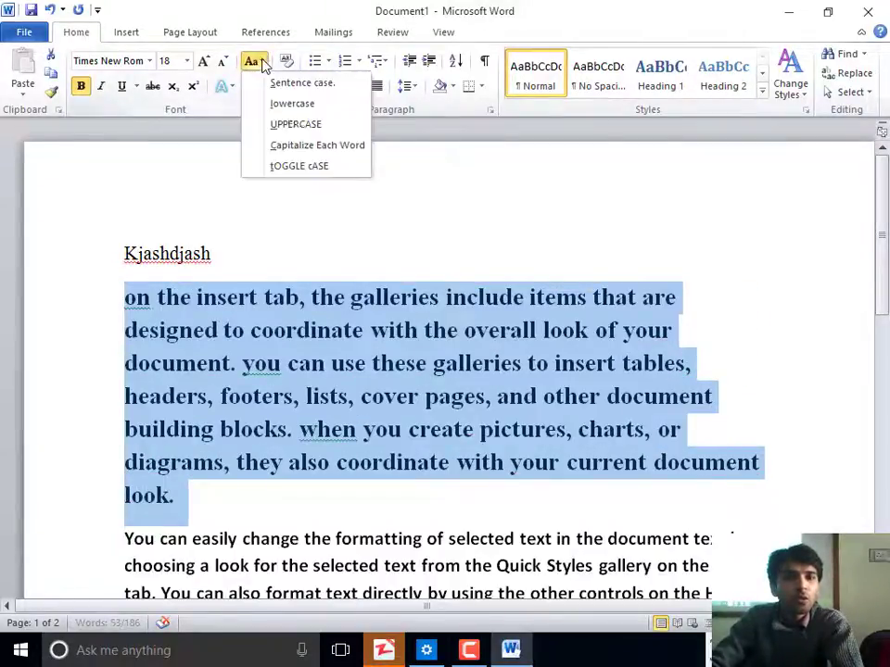
{"action": "left_click", "coordinate": [297, 166]}
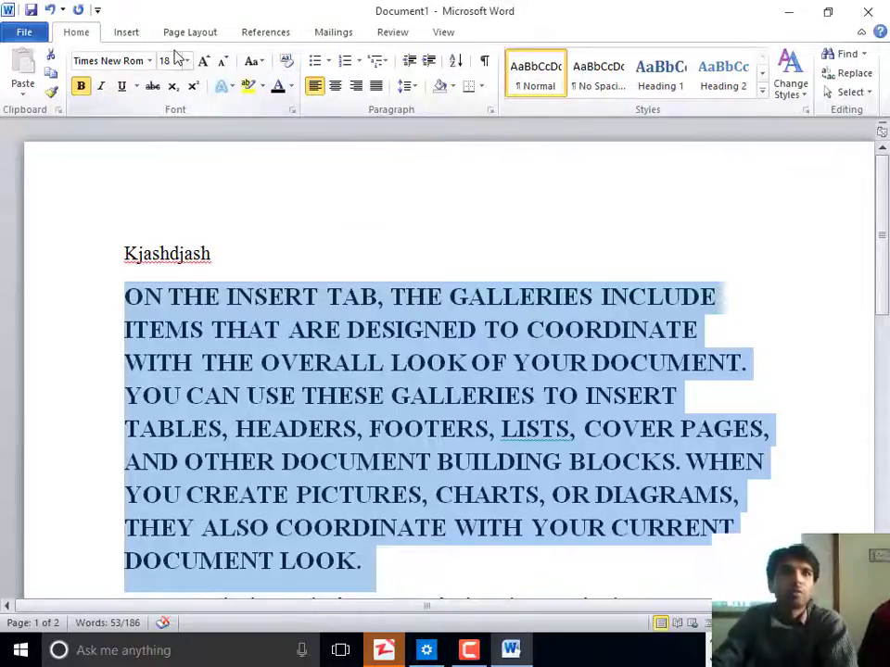
Step: Clear all formatting from the "On the Insert tab" paragraph twice, undoing it each time
{"action": "left_click", "coordinate": [287, 62]}
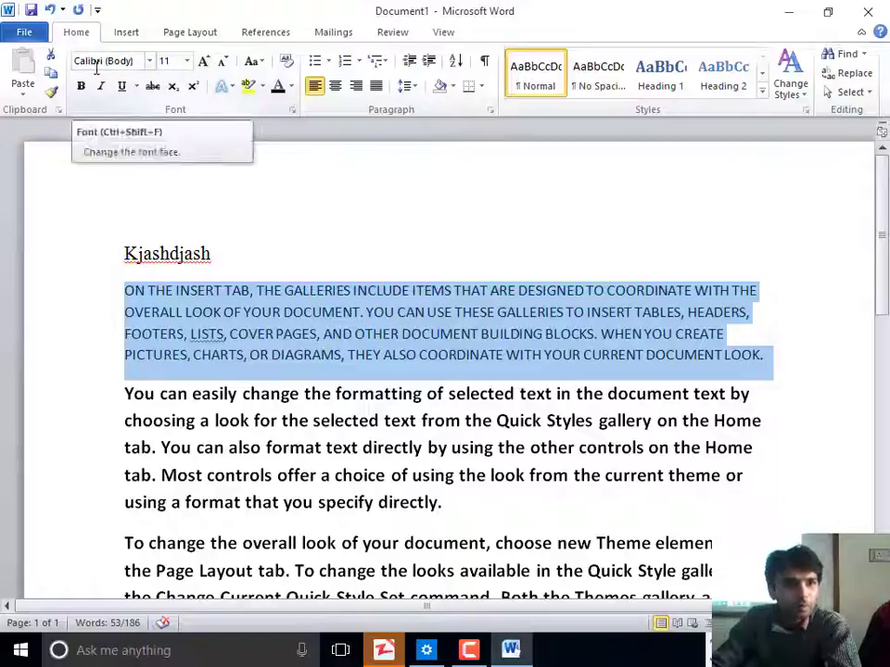
{"action": "left_click", "coordinate": [291, 85]}
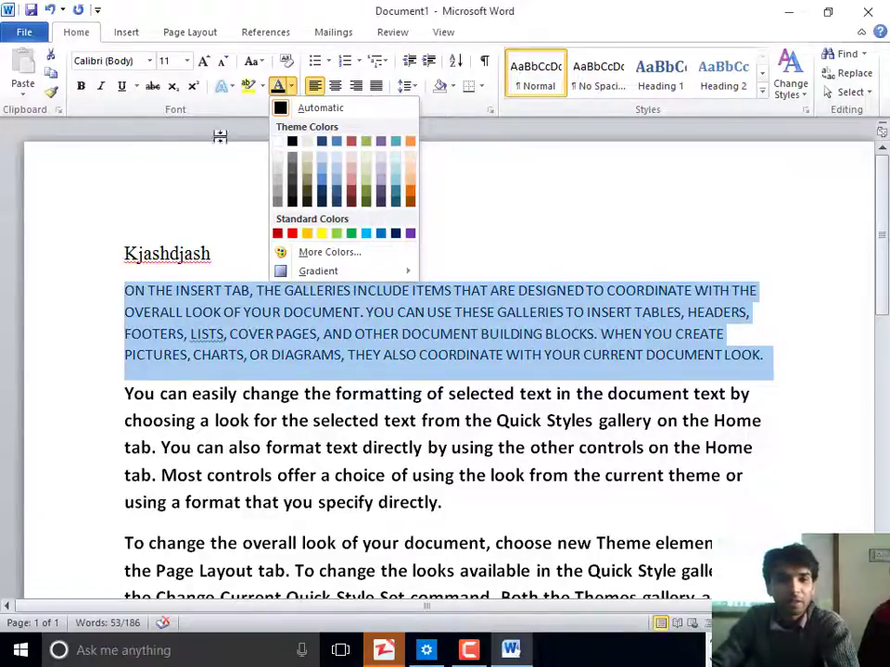
{"action": "left_click", "coordinate": [279, 7]}
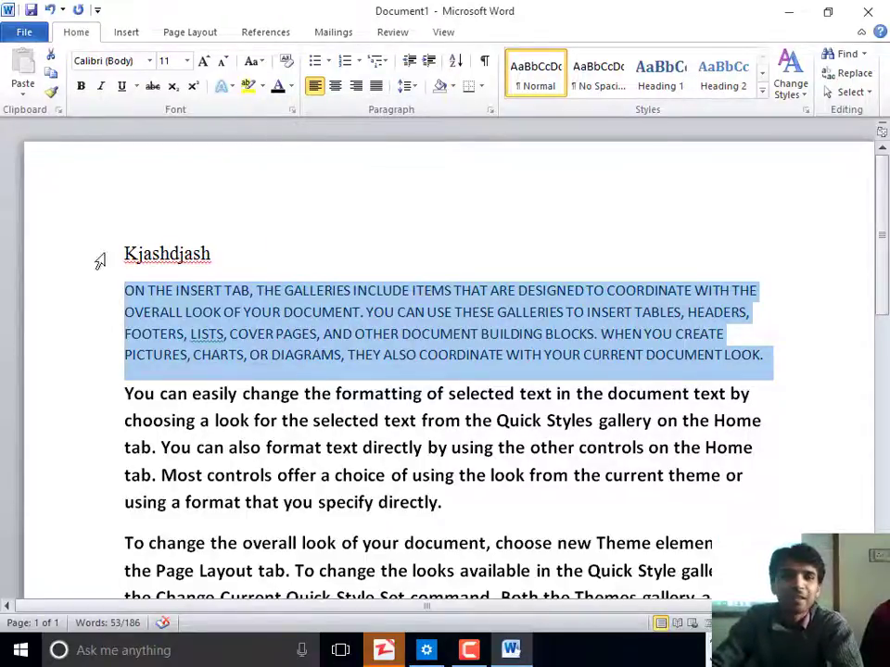
{"action": "left_click", "coordinate": [51, 15]}
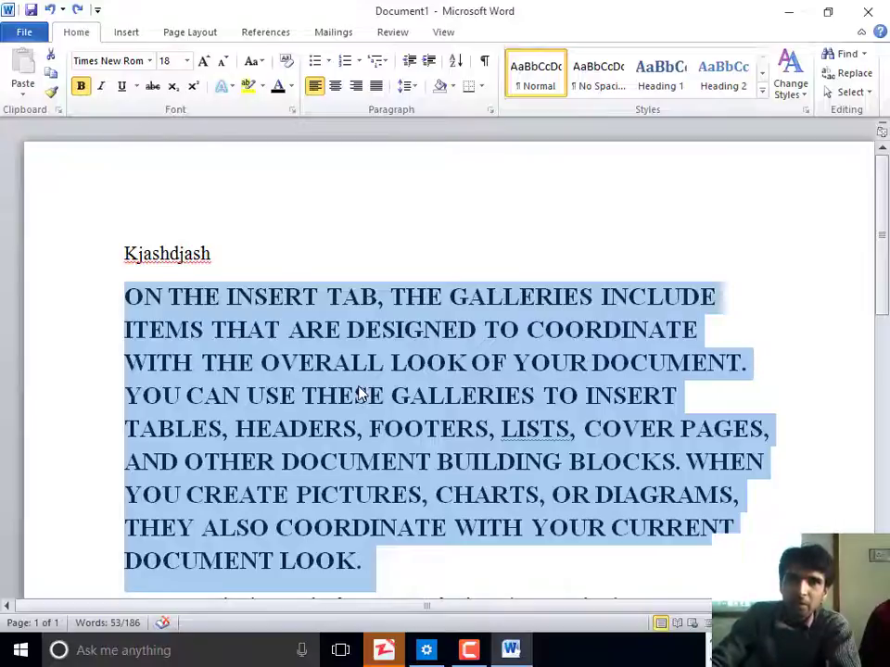
{"action": "left_click", "coordinate": [285, 60]}
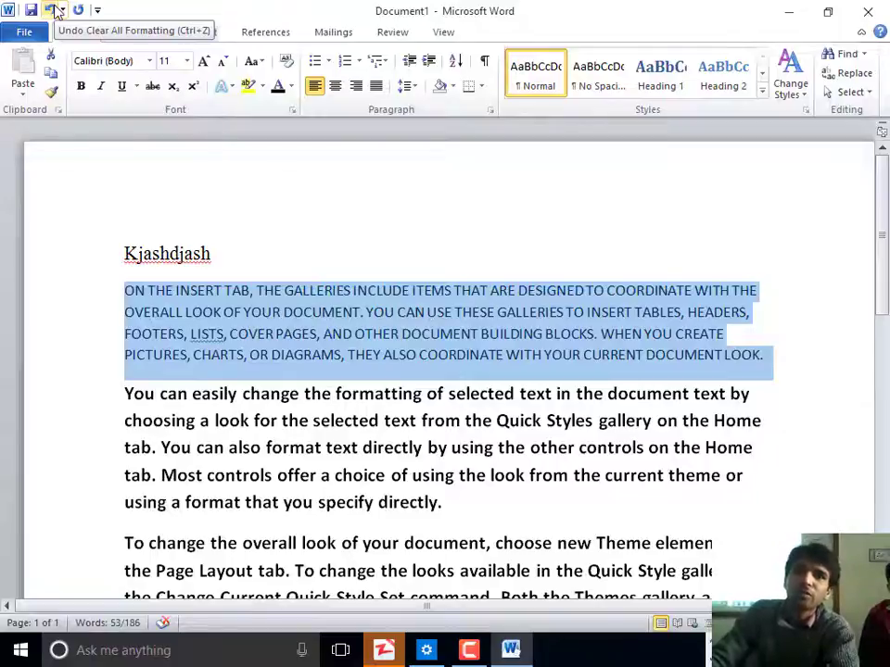
{"action": "left_click", "coordinate": [54, 11]}
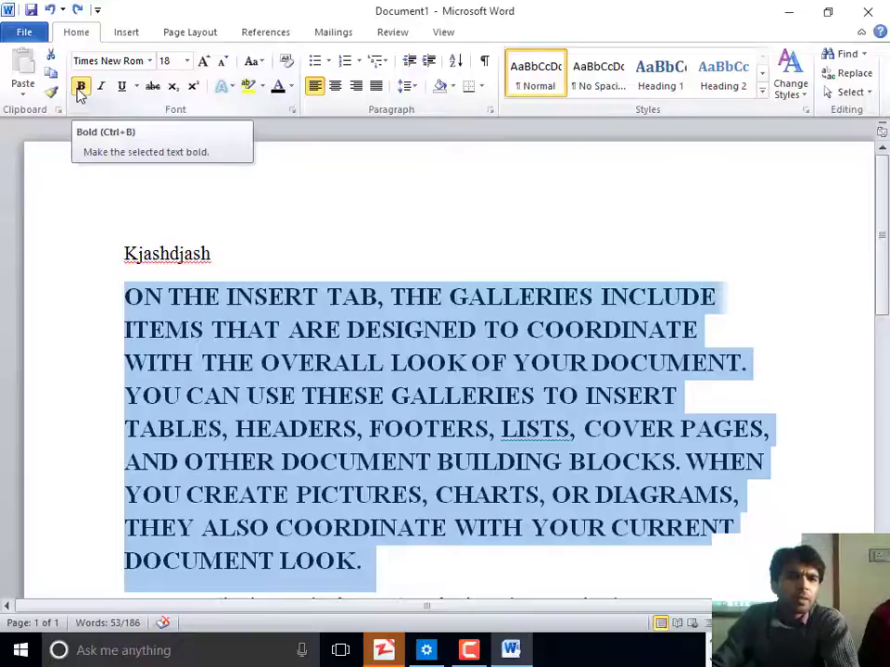
Step: Try italic and bold italic on the "On the Insert tab" paragraph, leaving both bold and italic off
{"action": "left_click", "coordinate": [80, 90]}
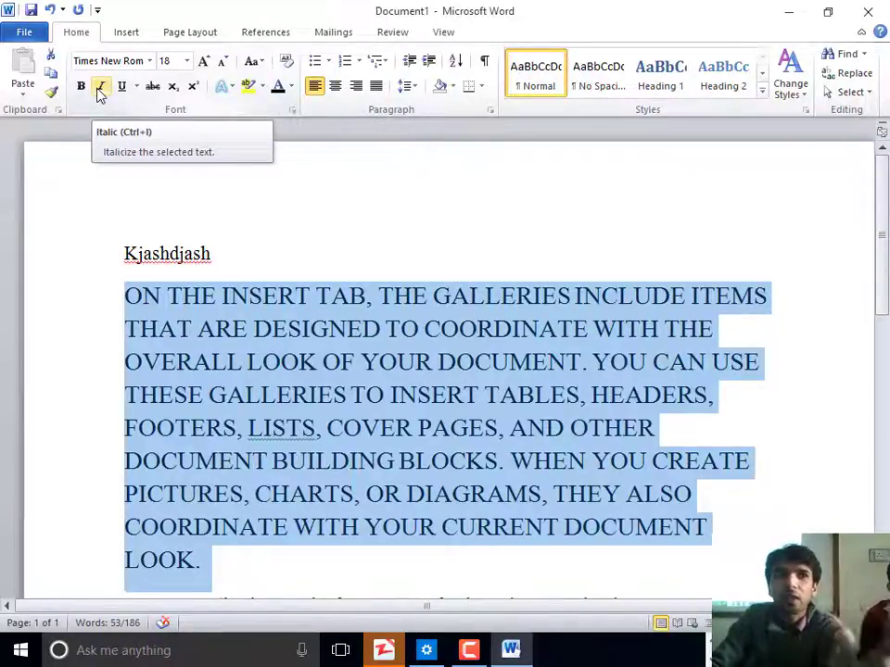
{"action": "left_click", "coordinate": [101, 88]}
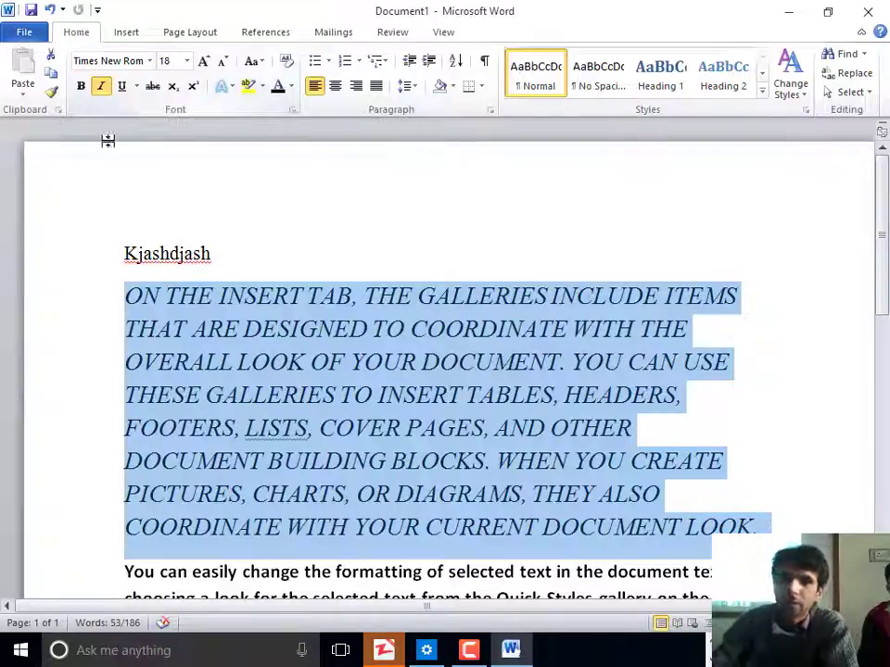
{"action": "left_click", "coordinate": [81, 85]}
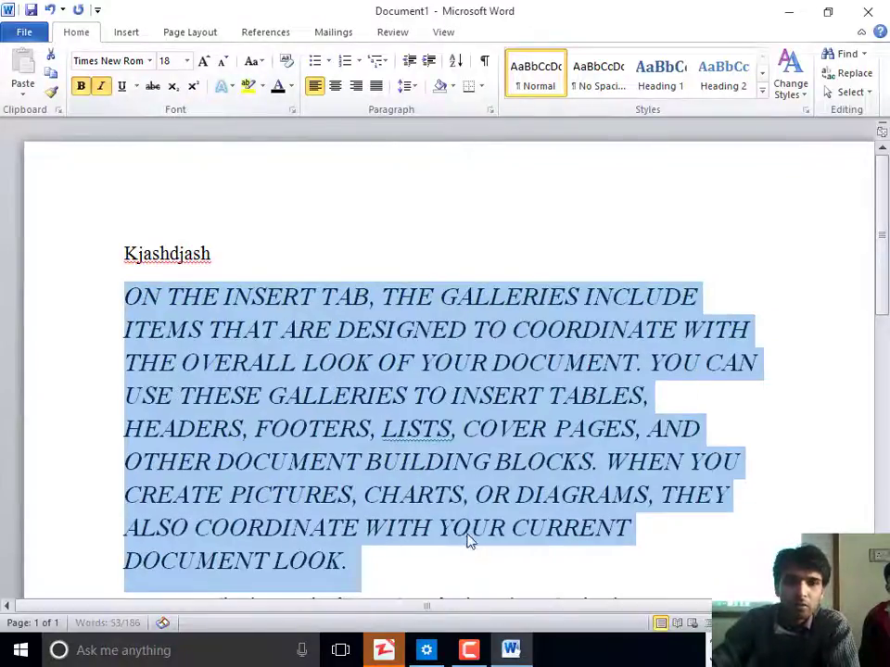
{"action": "left_click", "coordinate": [100, 86]}
{"action": "left_click", "coordinate": [81, 87]}
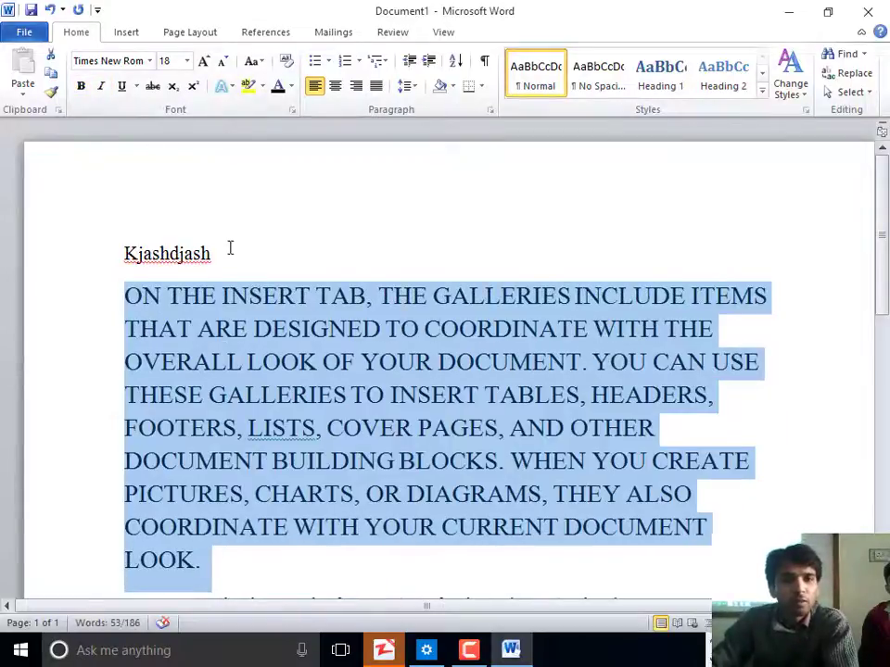
Step: Underline the "On the Insert tab" paragraph, preview the double underline style and remove the underline again
{"action": "left_click", "coordinate": [121, 86]}
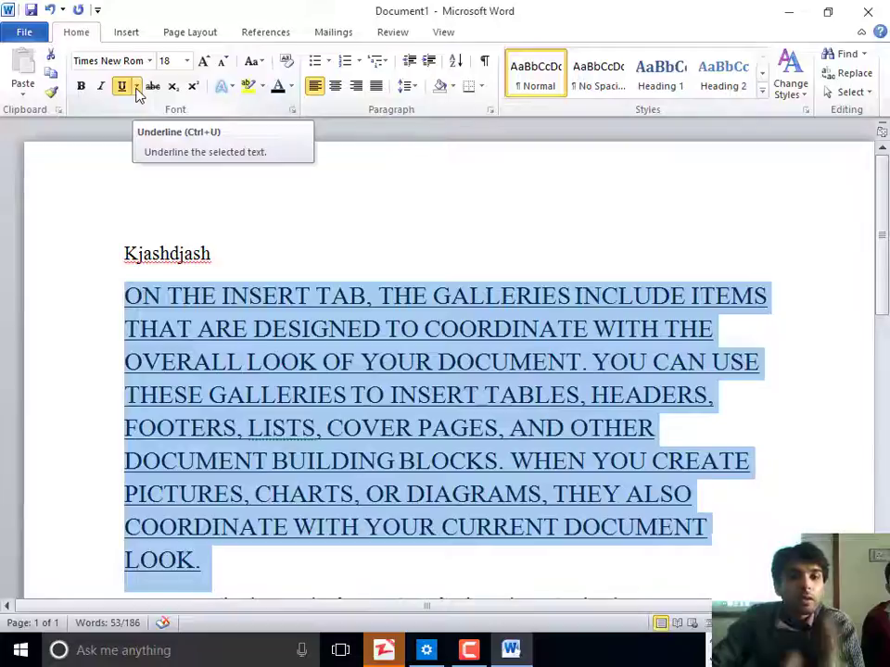
{"action": "left_click", "coordinate": [137, 86]}
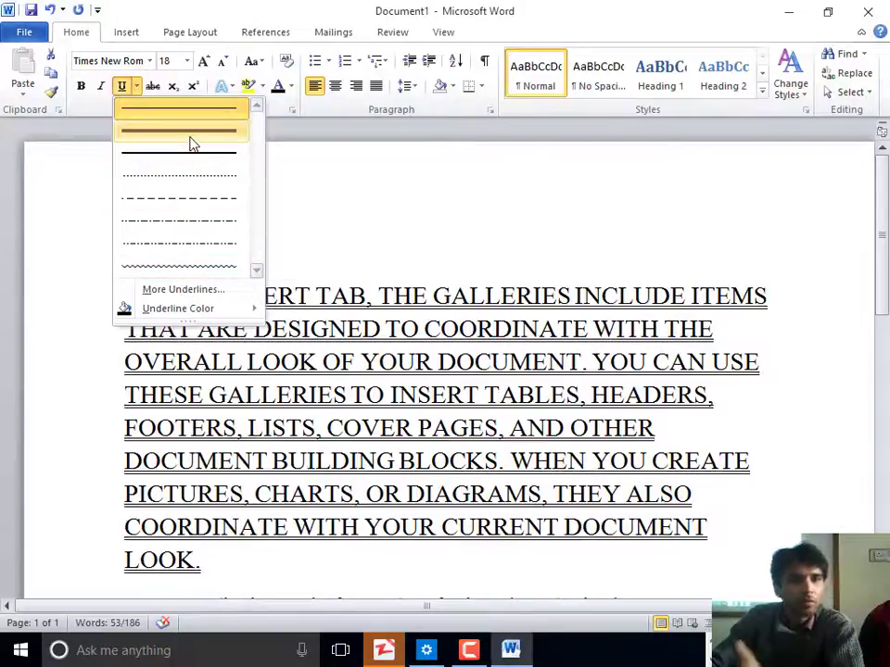
{"action": "key", "text": "Escape"}
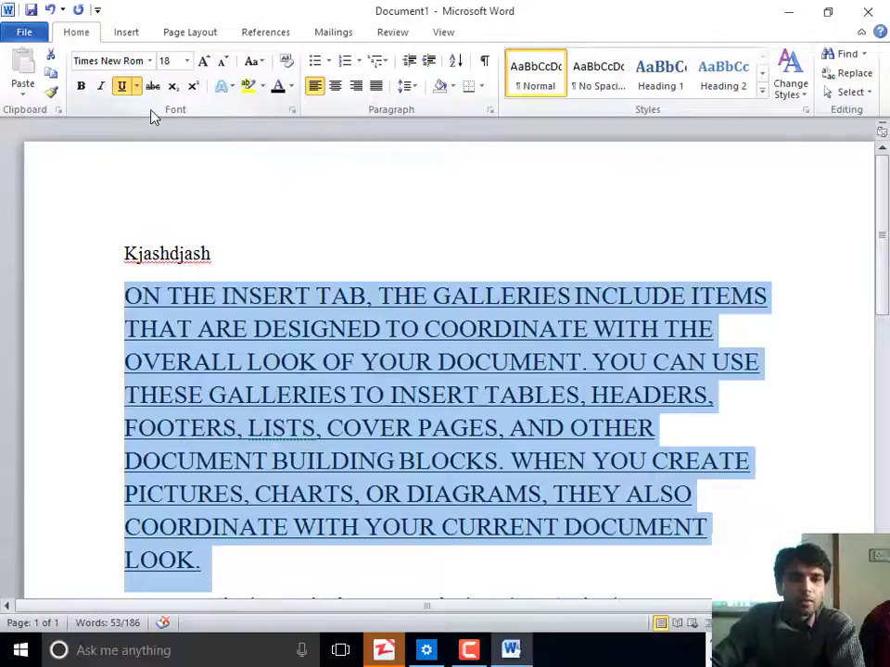
{"action": "left_click", "coordinate": [123, 86]}
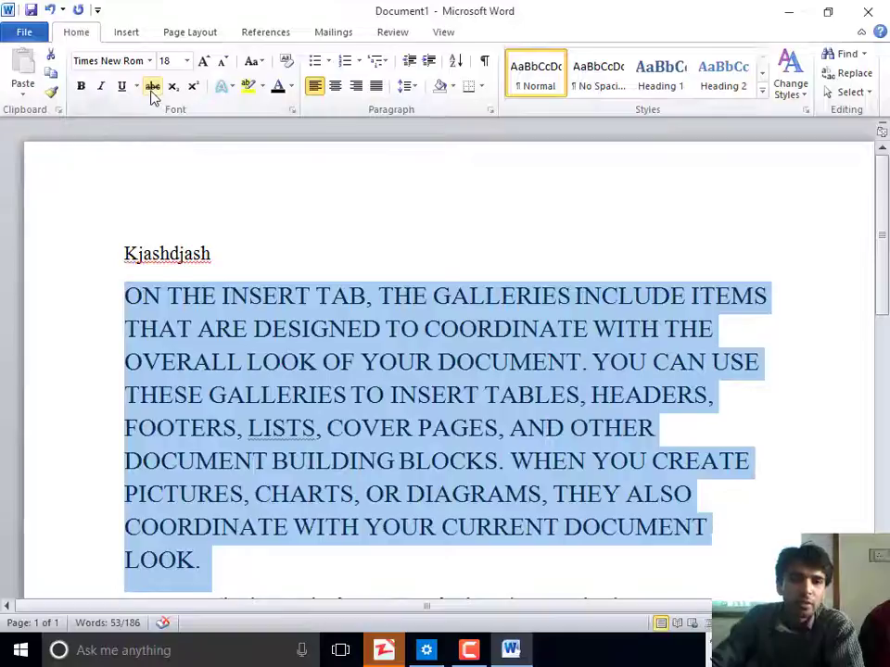
Step: Apply strikethrough to the "On the Insert tab" paragraph and deselect it
{"action": "left_click", "coordinate": [153, 87]}
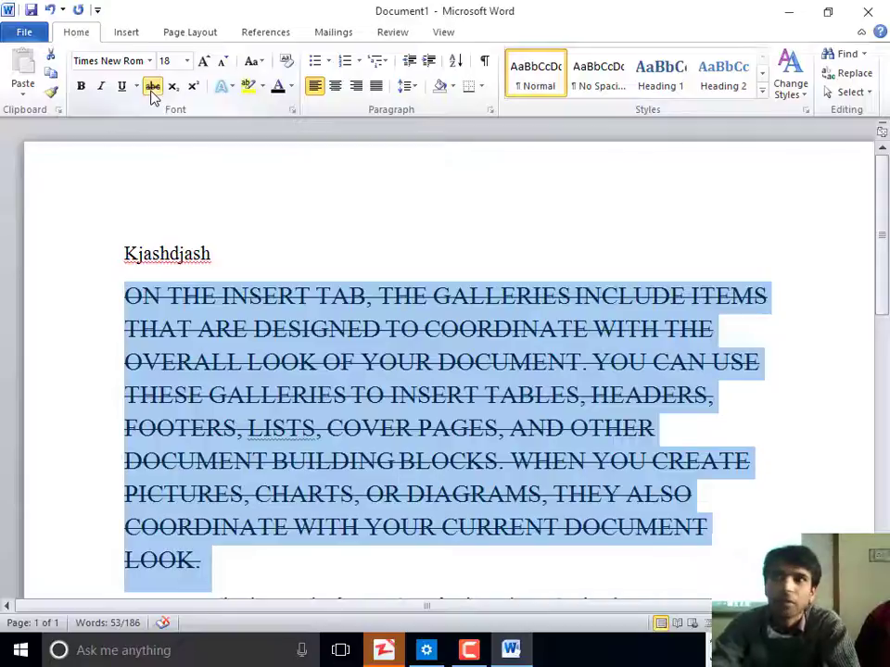
{"action": "left_click", "coordinate": [183, 320]}
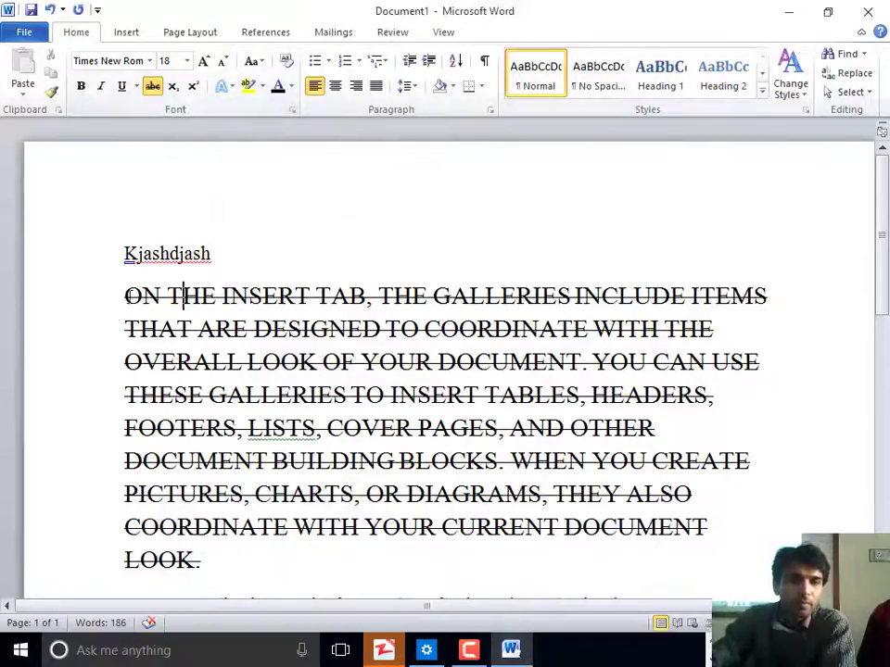
Step: Select the struck-through "On the Insert tab" paragraph and apply the first preset text effect to it
{"action": "left_click_drag", "start_coordinate": [125, 291], "coordinate": [228, 570]}
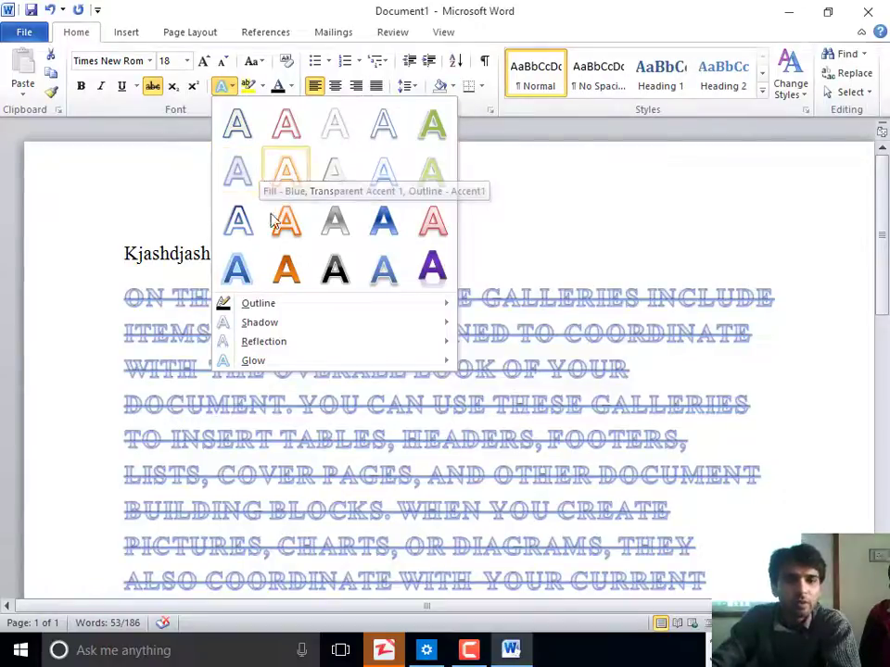
{"action": "mouse_move", "coordinate": [280, 324]}
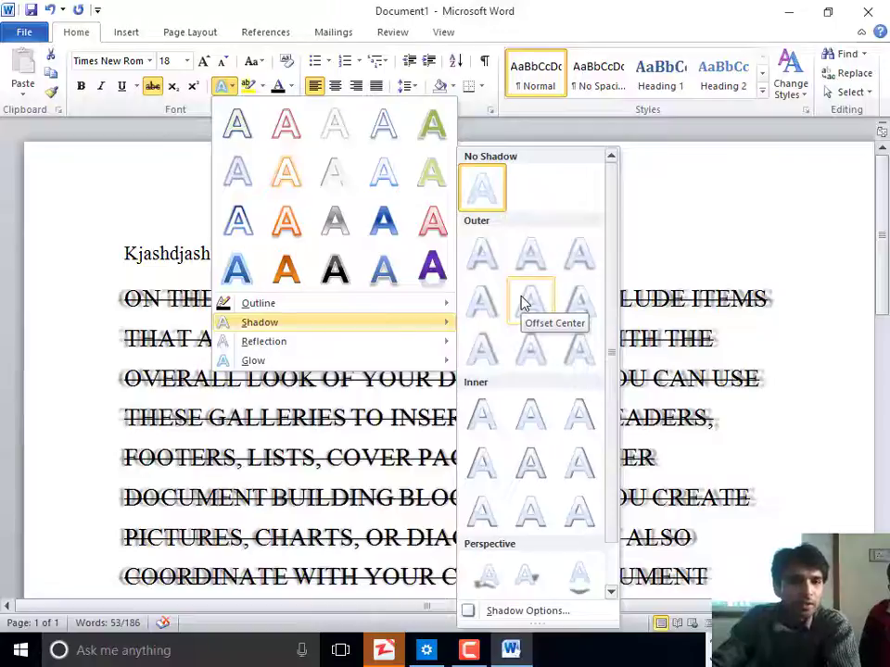
{"action": "left_click", "coordinate": [242, 134]}
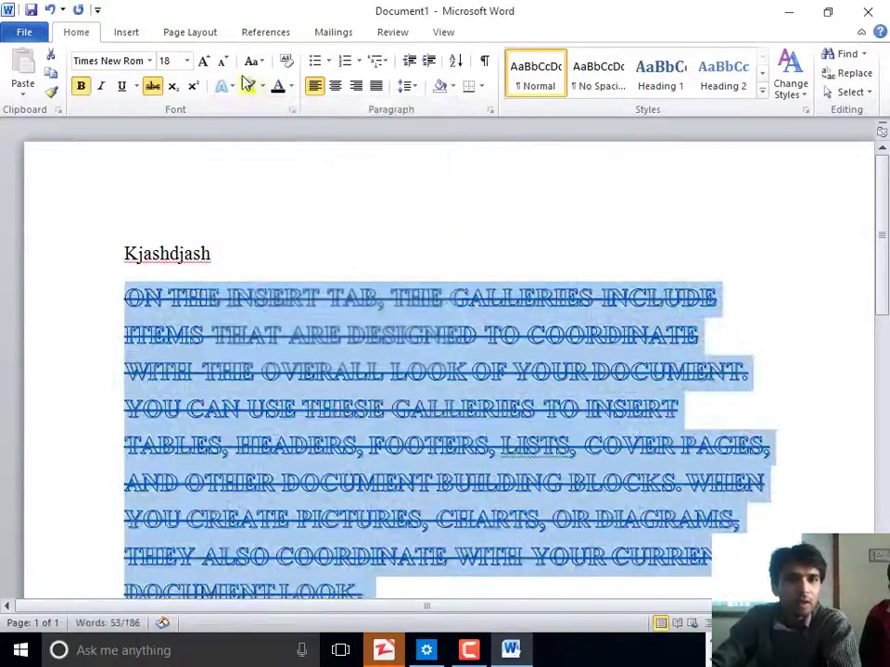
Step: Preview the text effect options such as Shadow on the "On the Insert tab" paragraph without applying one
{"action": "left_click", "coordinate": [224, 86]}
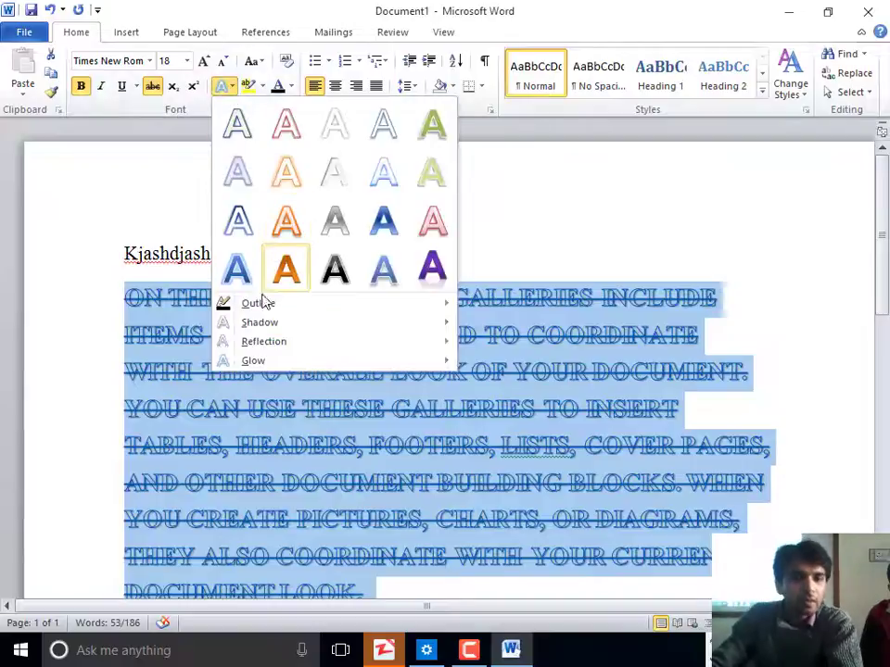
{"action": "mouse_move", "coordinate": [264, 350]}
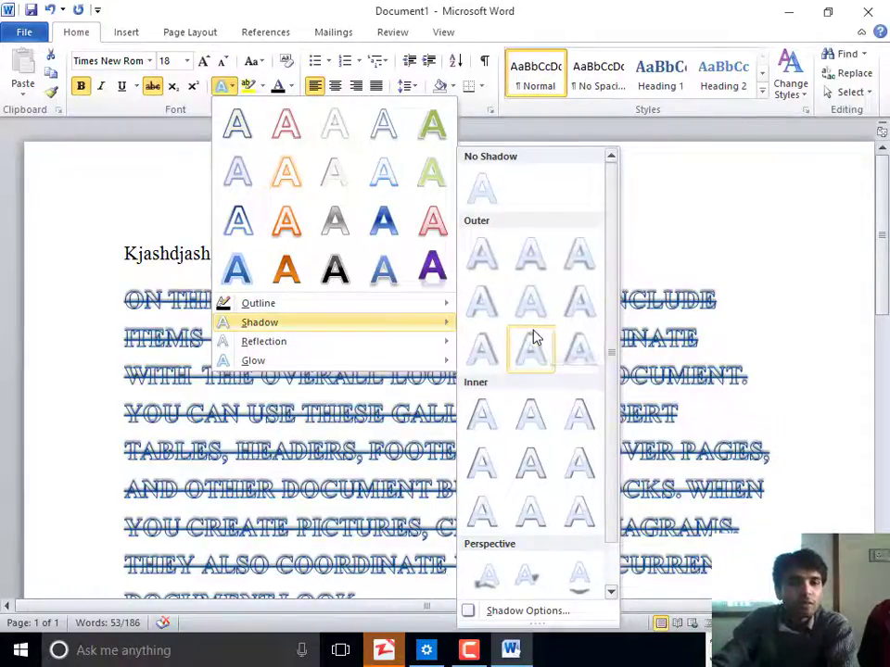
{"action": "mouse_move", "coordinate": [366, 363]}
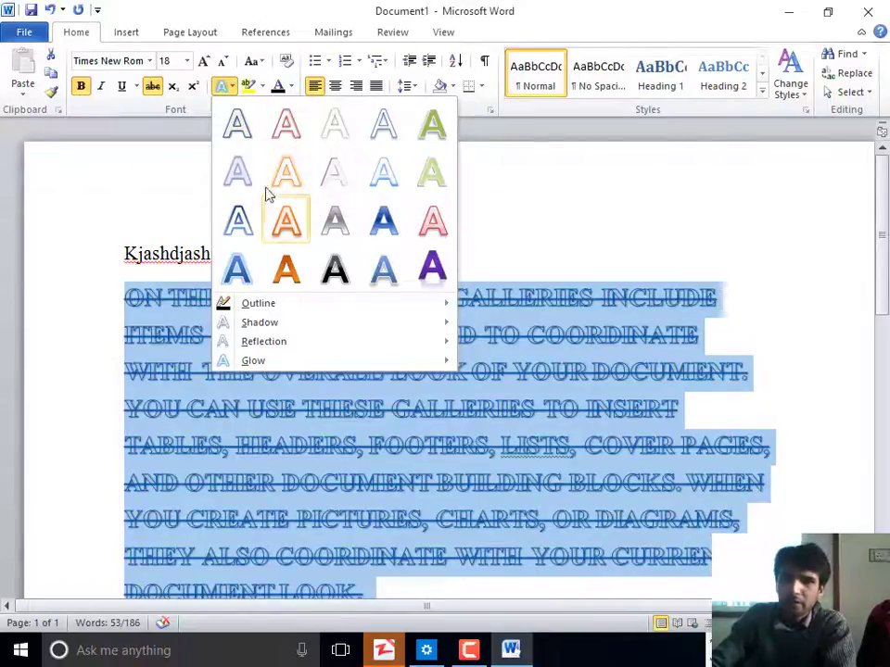
{"action": "left_click", "coordinate": [187, 126]}
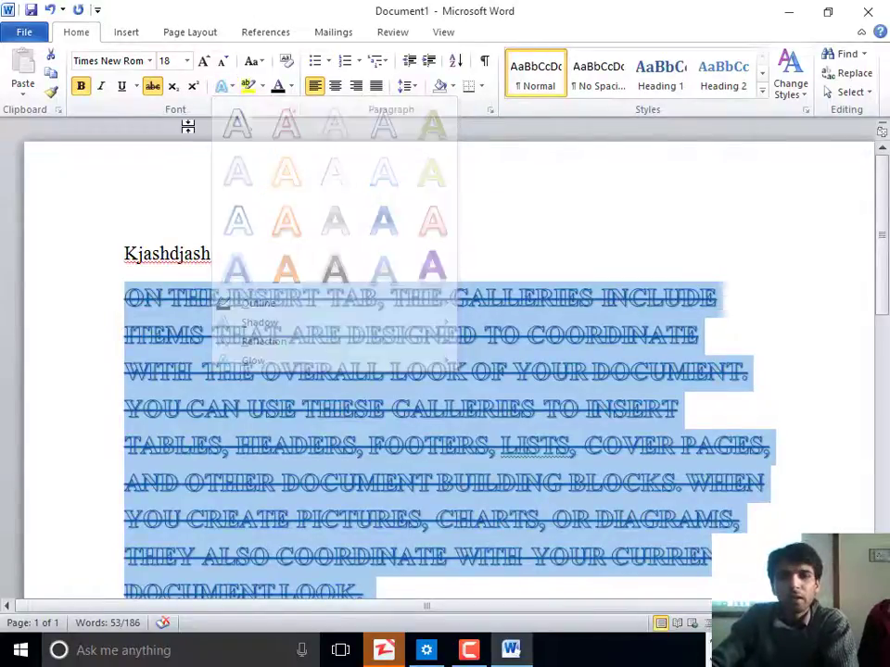
Step: Preview yellow highlighting on the "On the Insert tab" paragraph without applying it, and undo its text effect
{"action": "left_click", "coordinate": [262, 86]}
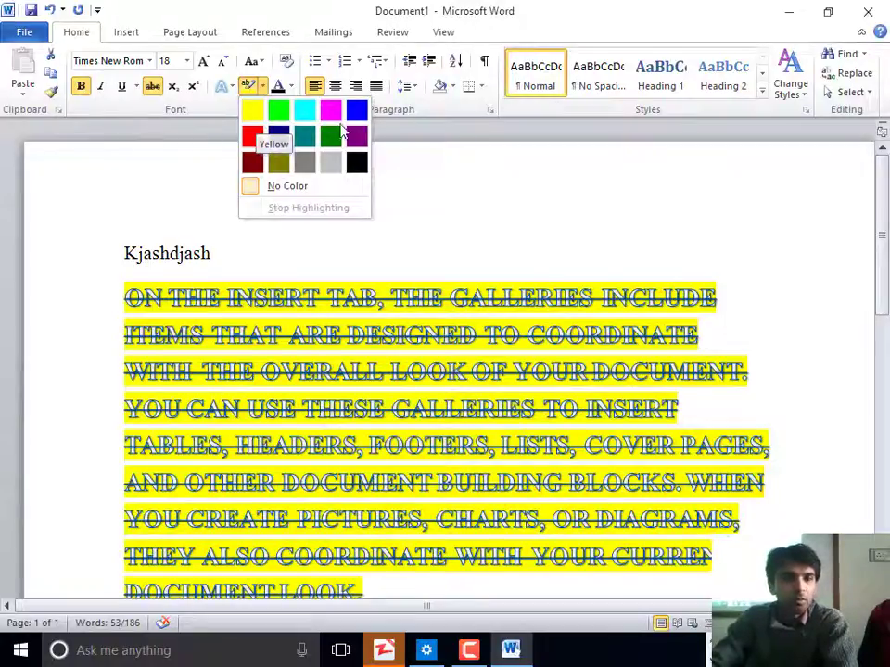
{"action": "key", "text": "Escape"}
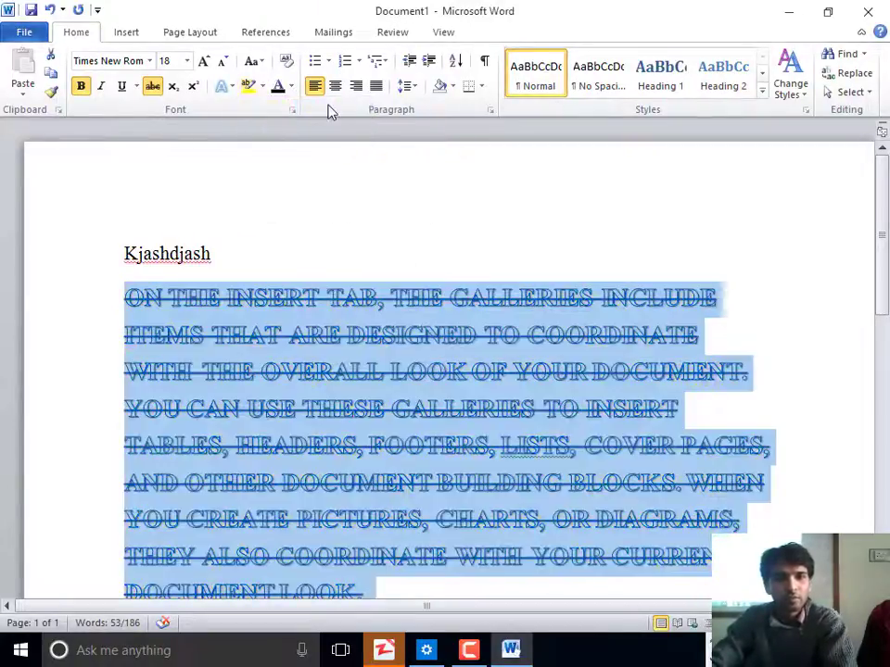
{"action": "key", "text": "ctrl+z"}
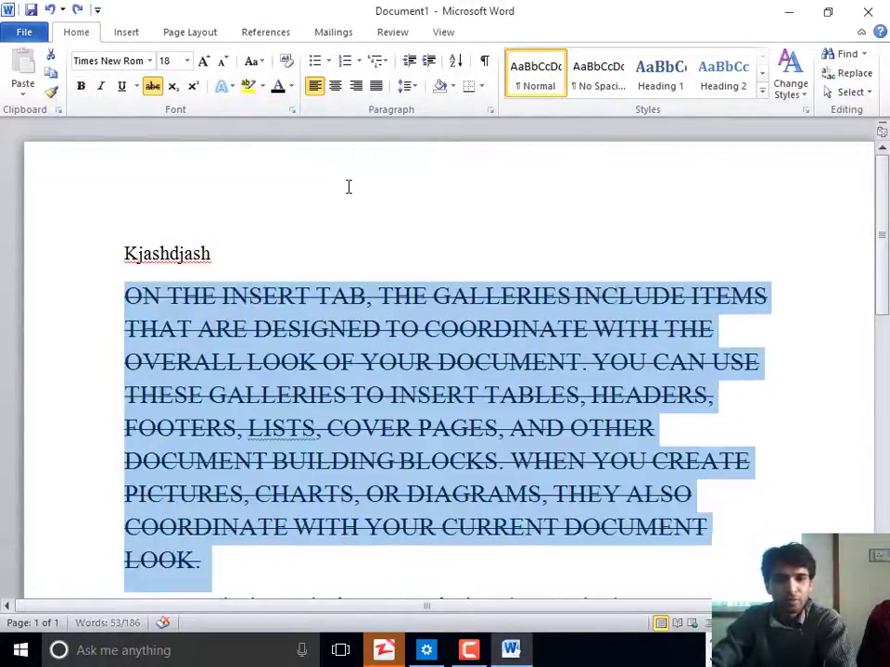
Step: Highlight the "On the Insert tab" paragraph in yellow, undo the highlight and deselect the paragraph
{"action": "left_click", "coordinate": [247, 86]}
{"action": "left_click", "coordinate": [236, 412]}
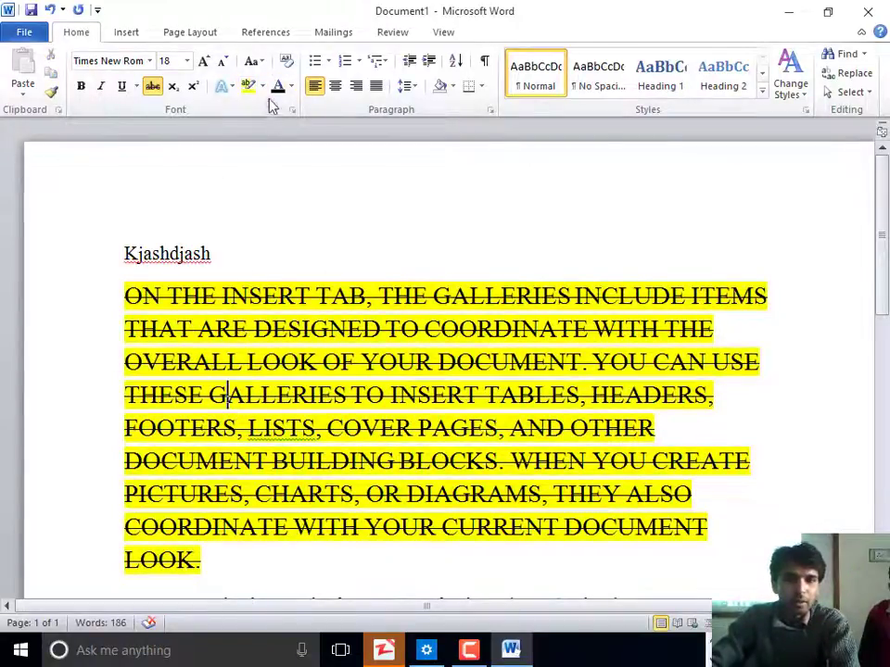
{"action": "key", "text": "ctrl+z"}
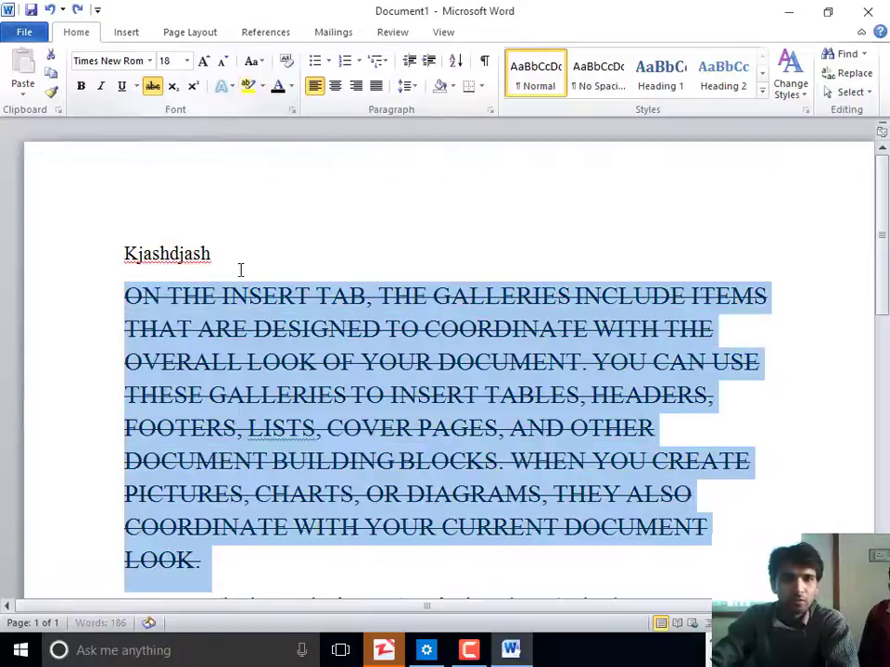
{"action": "left_click", "coordinate": [240, 266]}
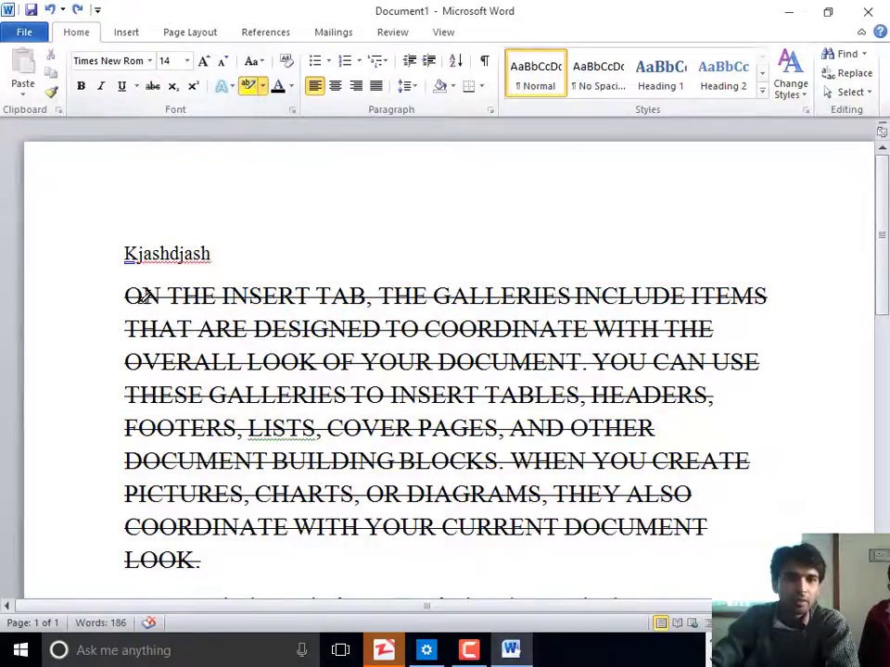
Step: Highlight "LO" of the struck-through word "LOOK" and the phrase "You can easily change the formatting" in yellow
{"action": "scroll", "coordinate": [432, 467], "scroll_direction": "down", "scroll_amount": 2}
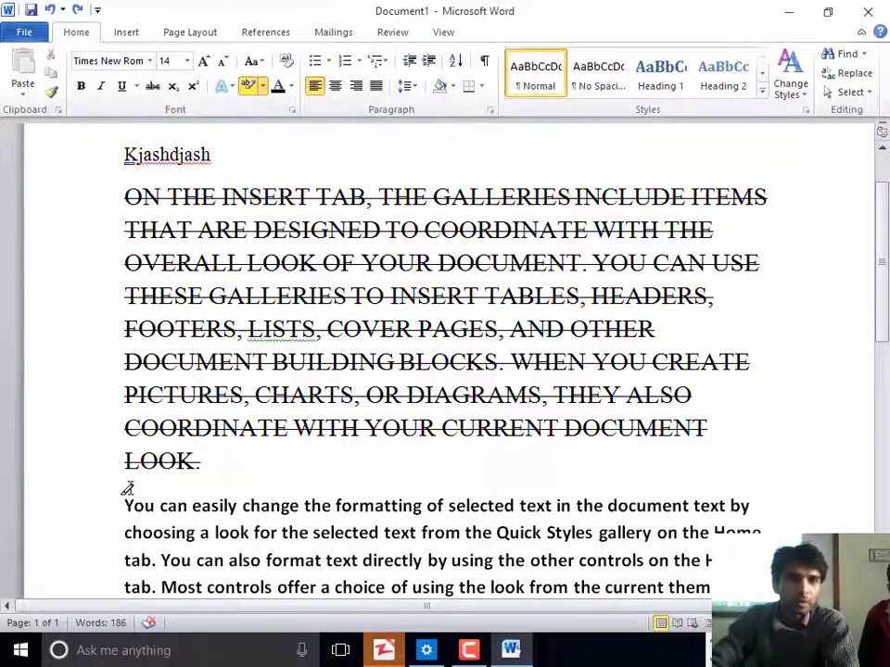
{"action": "left_click_drag", "start_coordinate": [127, 461], "coordinate": [197, 461]}
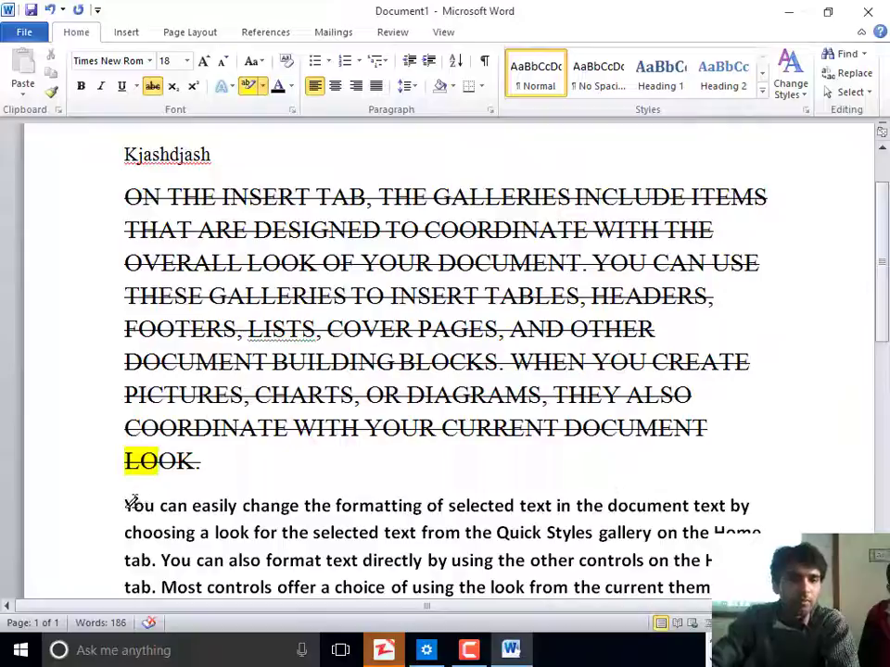
{"action": "left_click_drag", "start_coordinate": [130, 503], "coordinate": [421, 506]}
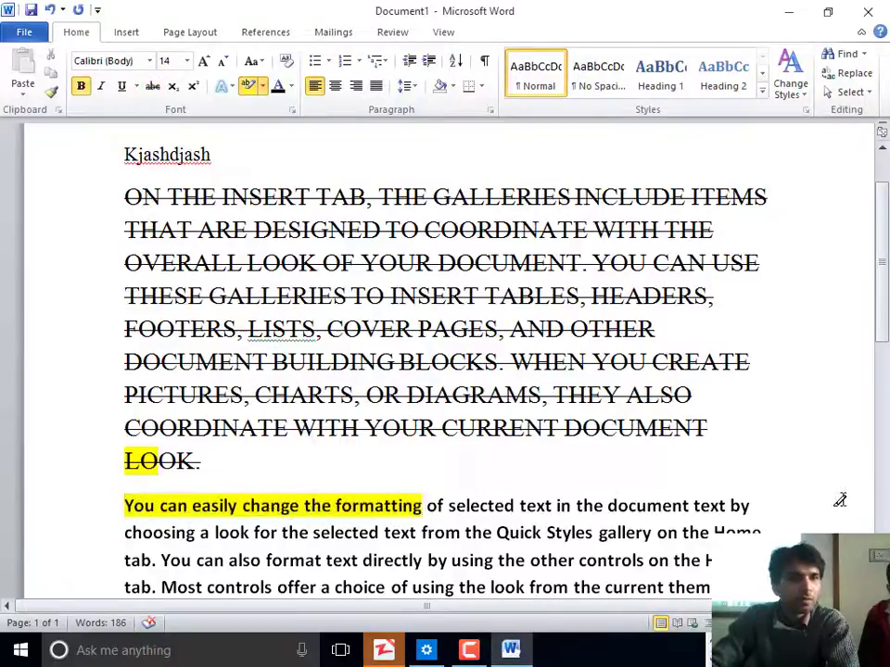
Step: Remove the yellow highlight from "You can easily change the formatting" using the No Color highlighter
{"action": "left_click", "coordinate": [263, 85]}
{"action": "left_click", "coordinate": [288, 188]}
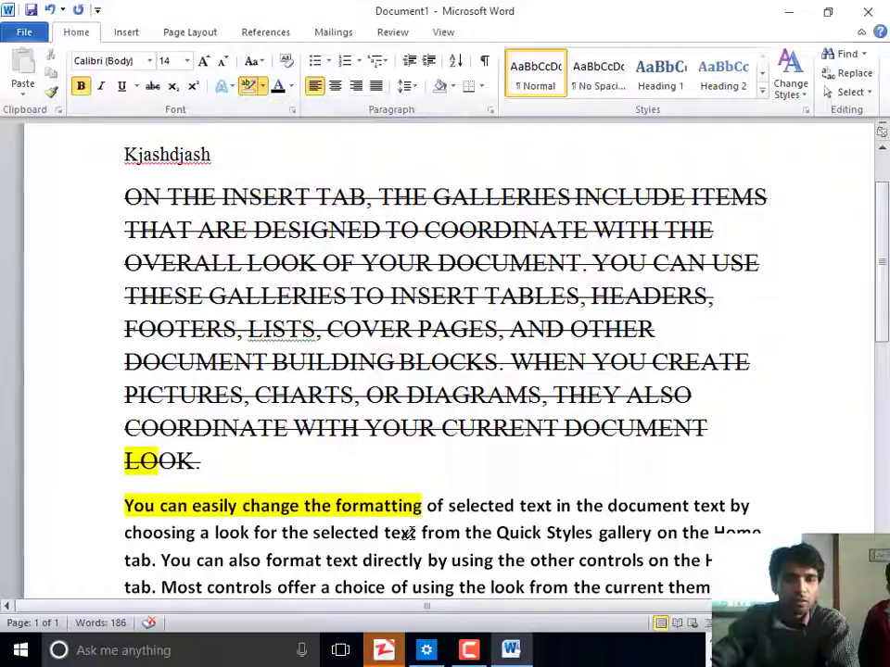
{"action": "mouse_move", "coordinate": [400, 503]}
{"action": "left_mouse_down"}
{"action": "mouse_move", "coordinate": [103, 490]}
{"action": "mouse_move", "coordinate": [122, 503]}
{"action": "left_mouse_up"}
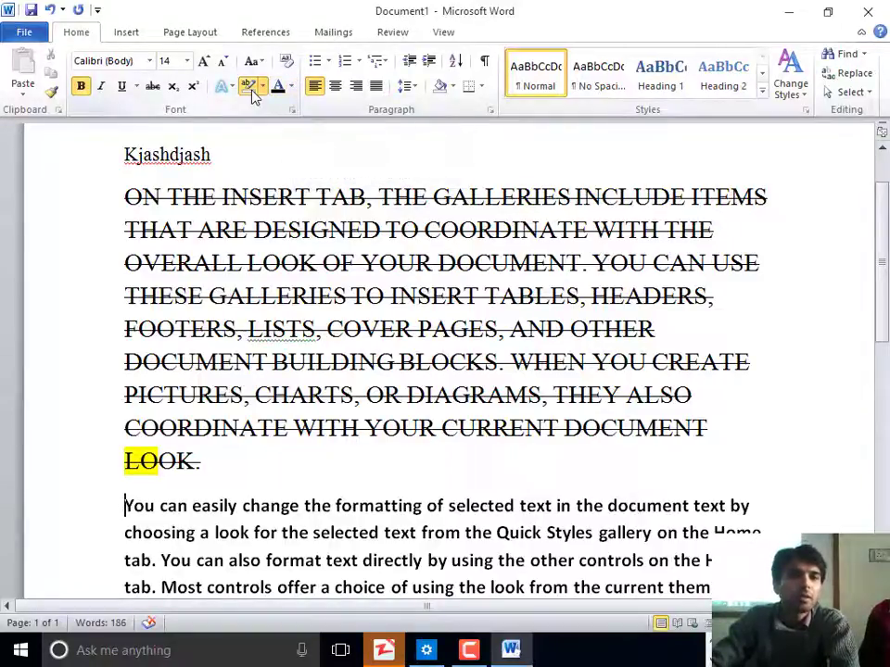
{"action": "left_click_drag", "start_coordinate": [127, 408], "coordinate": [492, 461]}
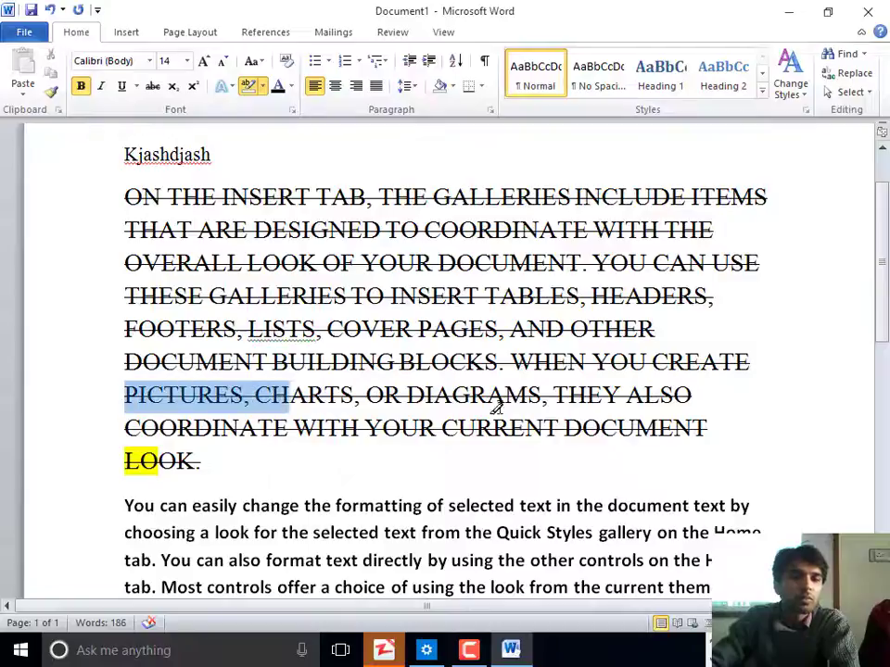
{"action": "left_click", "coordinate": [546, 395]}
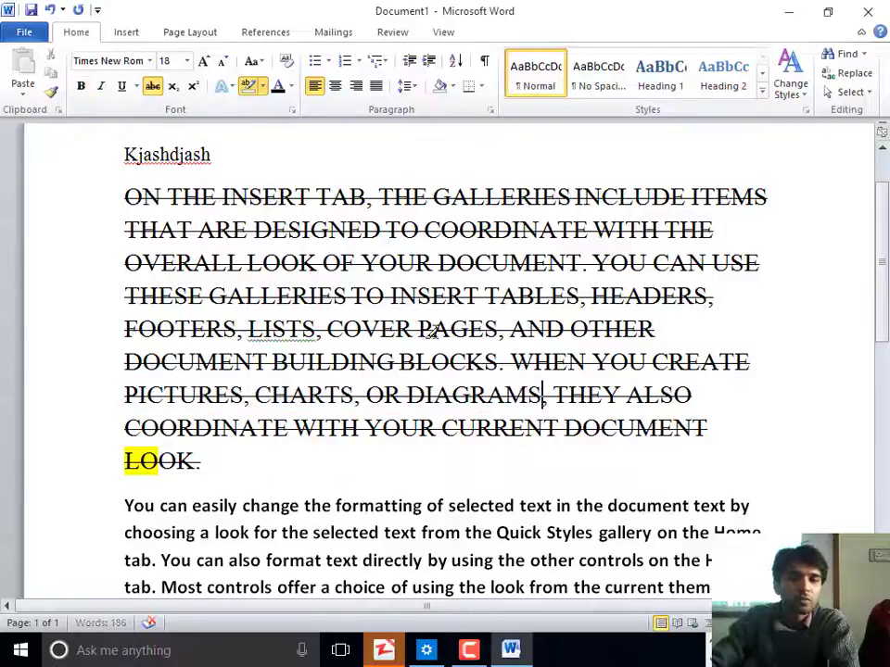
Step: Highlight the struck-through text from "CHARTS, OR DIAGRAMS" through "CURRENT DOCUMENT" in dark blue
{"action": "left_click", "coordinate": [263, 87]}
{"action": "left_click", "coordinate": [252, 109]}
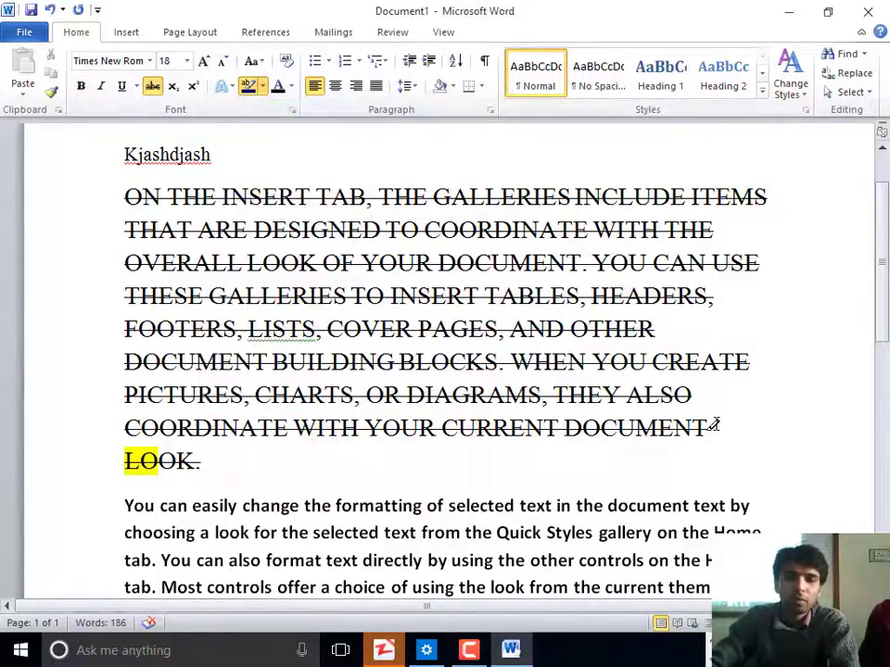
{"action": "left_click_drag", "start_coordinate": [714, 424], "coordinate": [258, 391]}
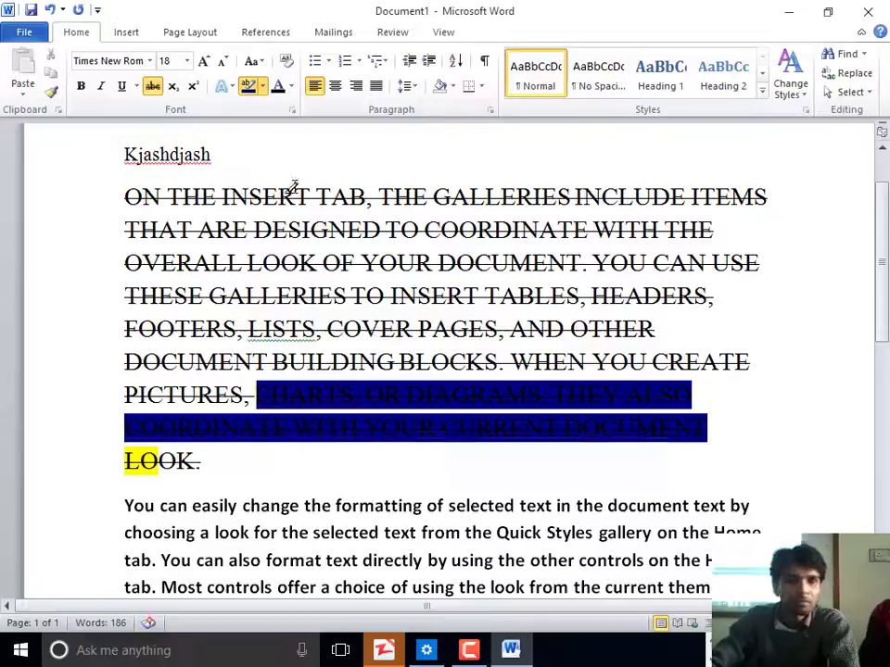
Step: Choose another colour for the text highlighter and turn the highlighter off without marking any text
{"action": "left_click", "coordinate": [264, 86]}
{"action": "left_click", "coordinate": [277, 164]}
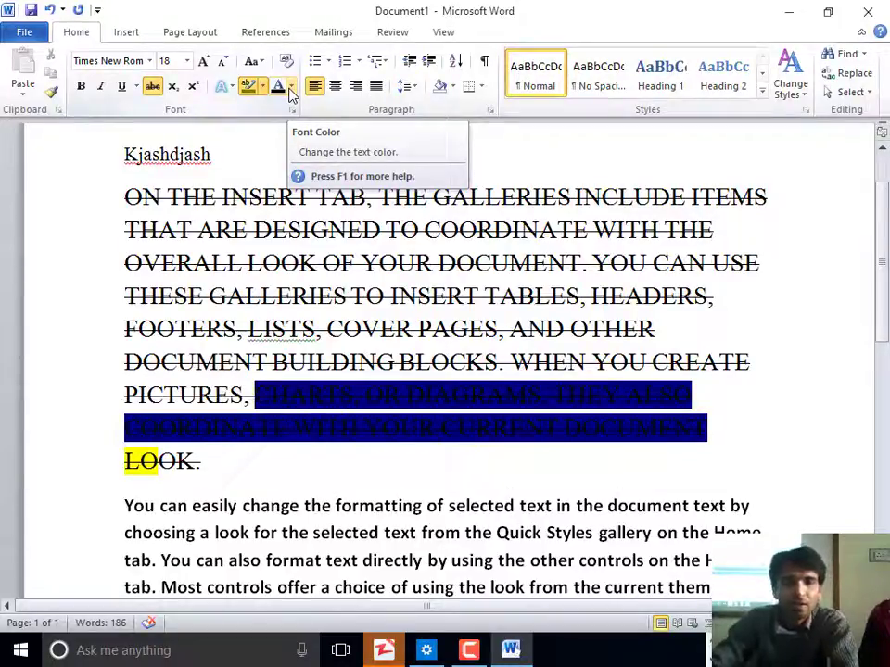
{"action": "scroll", "coordinate": [194, 482], "scroll_direction": "down", "scroll_amount": 2}
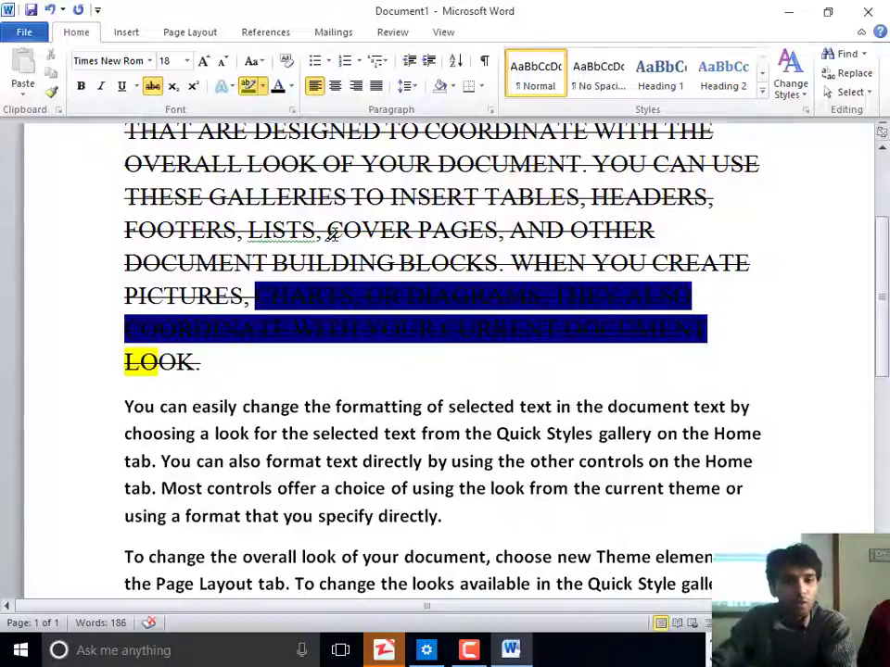
{"action": "left_click", "coordinate": [248, 86]}
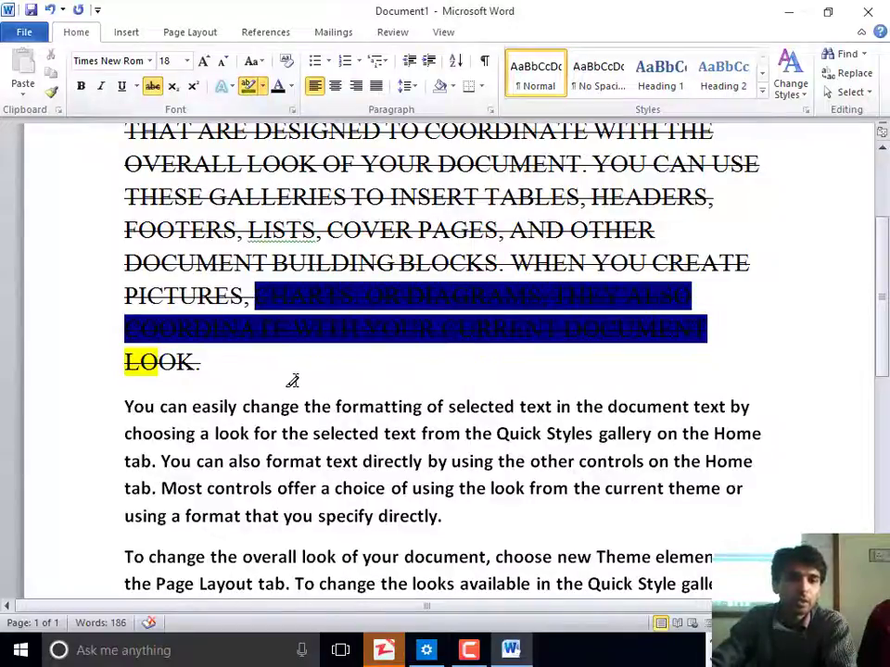
{"action": "left_click", "coordinate": [248, 87]}
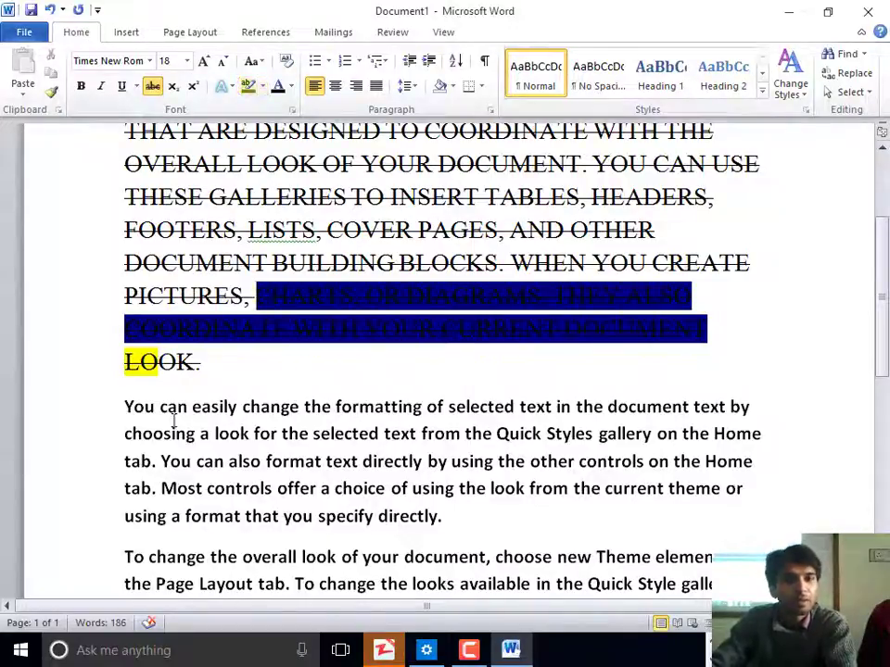
Step: Preview a red font colour on "You can easily change the formatting" without applying it, and remove the phrase's bold
{"action": "left_click_drag", "start_coordinate": [118, 413], "coordinate": [360, 399]}
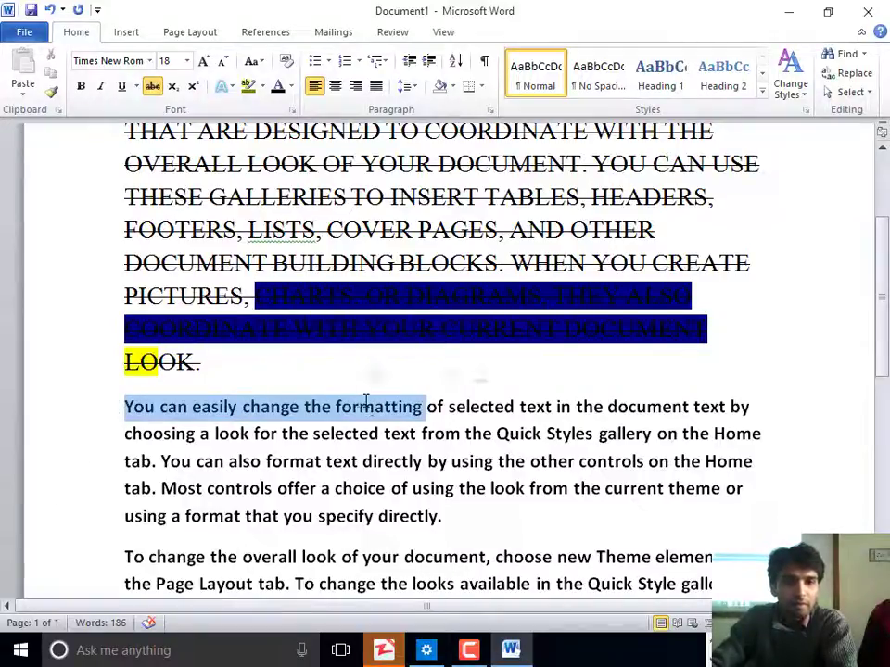
{"action": "left_click", "coordinate": [291, 86]}
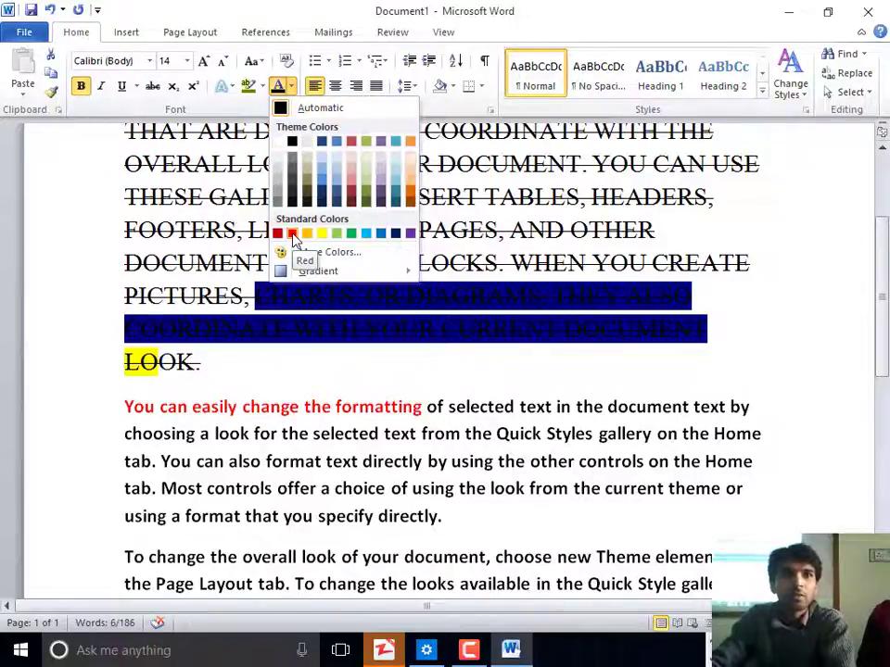
{"action": "left_click", "coordinate": [326, 93]}
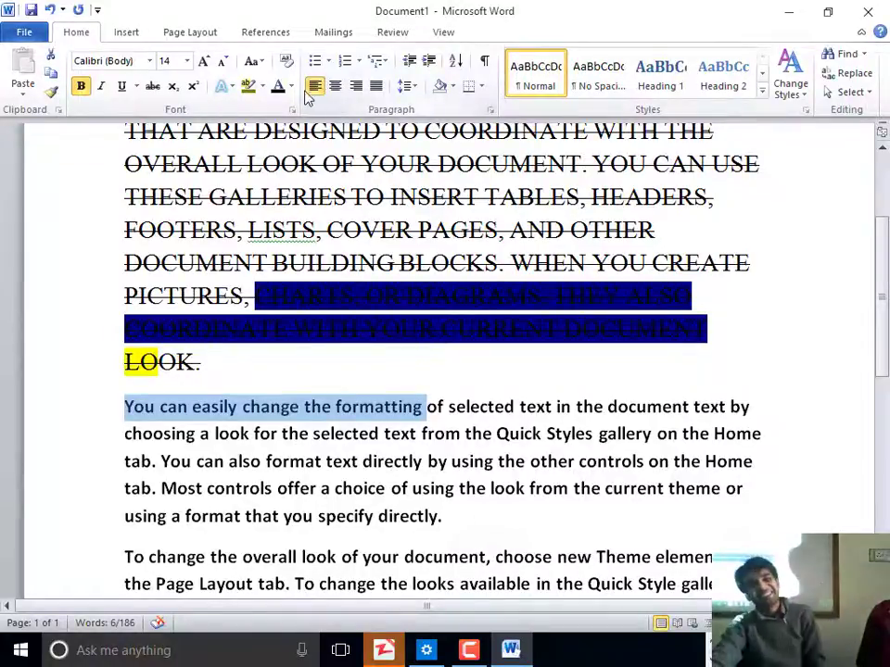
{"action": "left_click", "coordinate": [81, 85]}
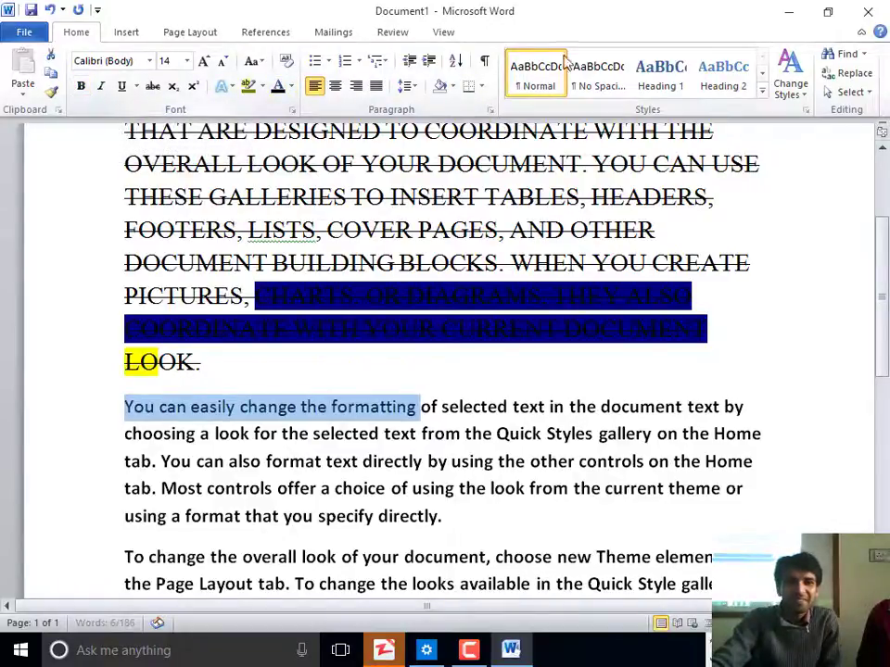